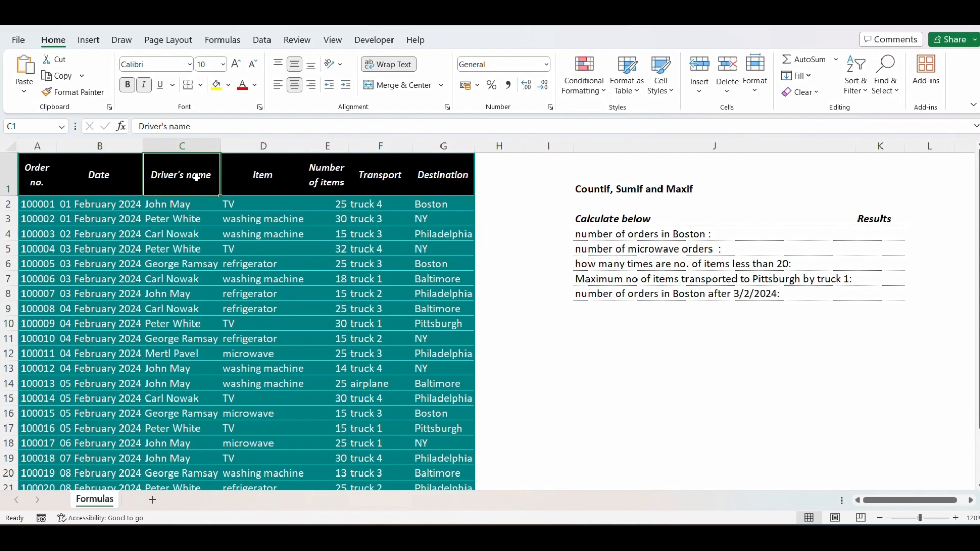
key("Right")
key("Right")
key("Right")
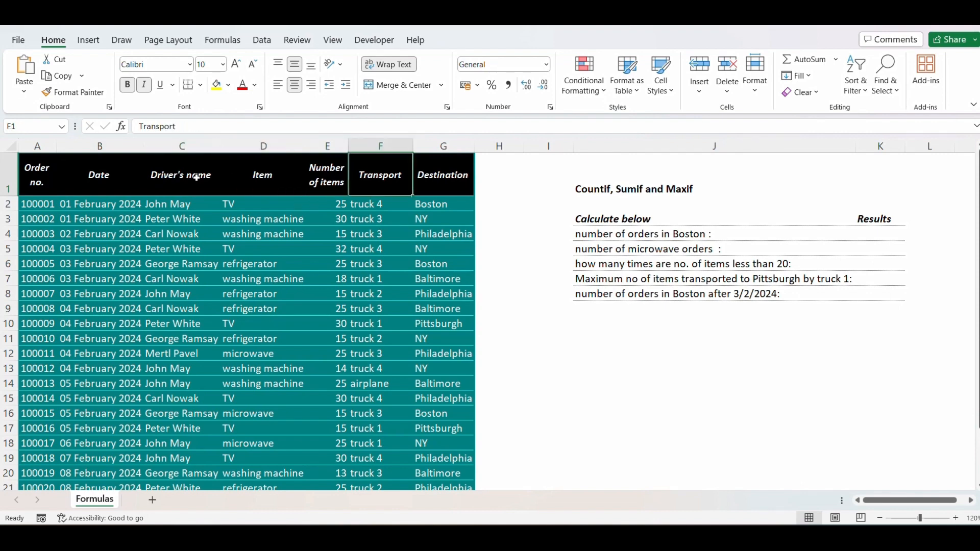
key("Right")
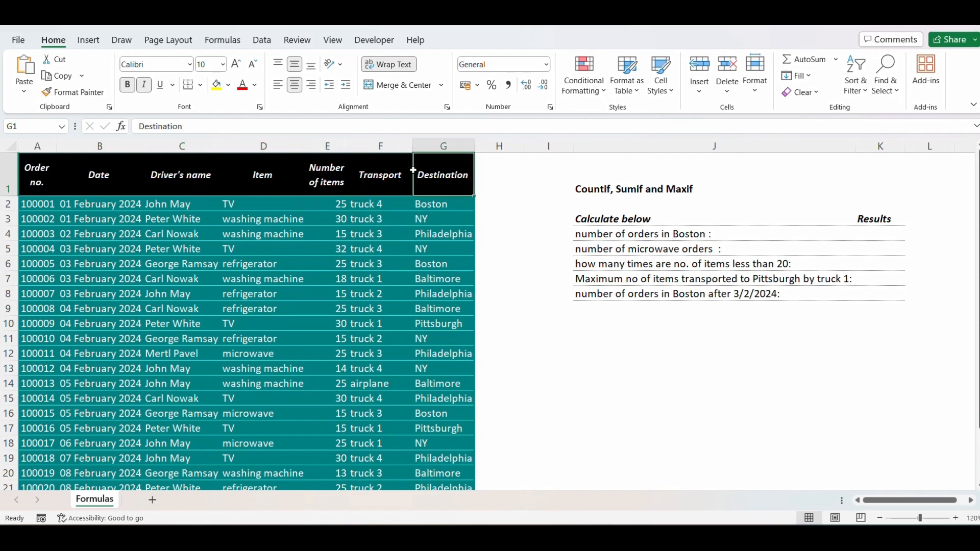
Change the heading in cell J1 to "Countif, Sumif and Maxifs".
left_click(591, 192)
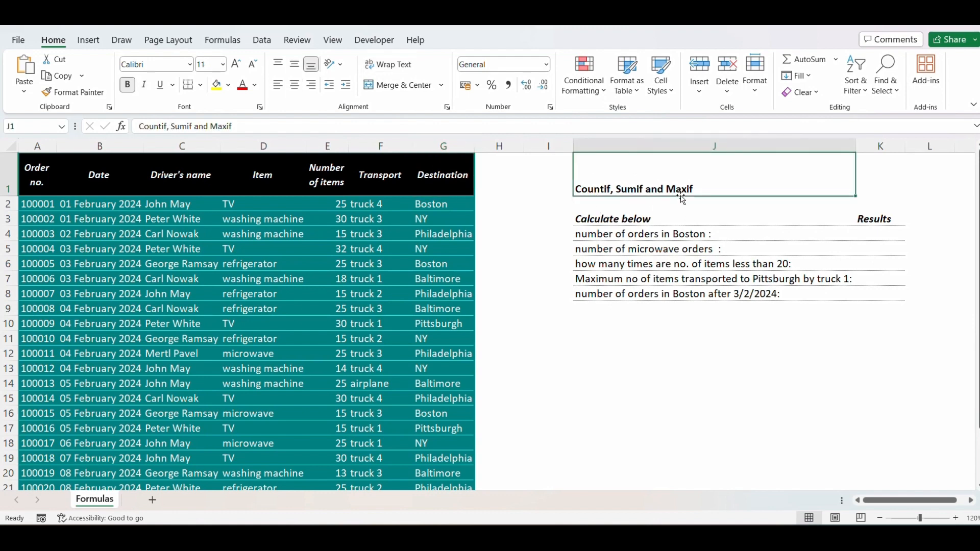
double_click(703, 197)
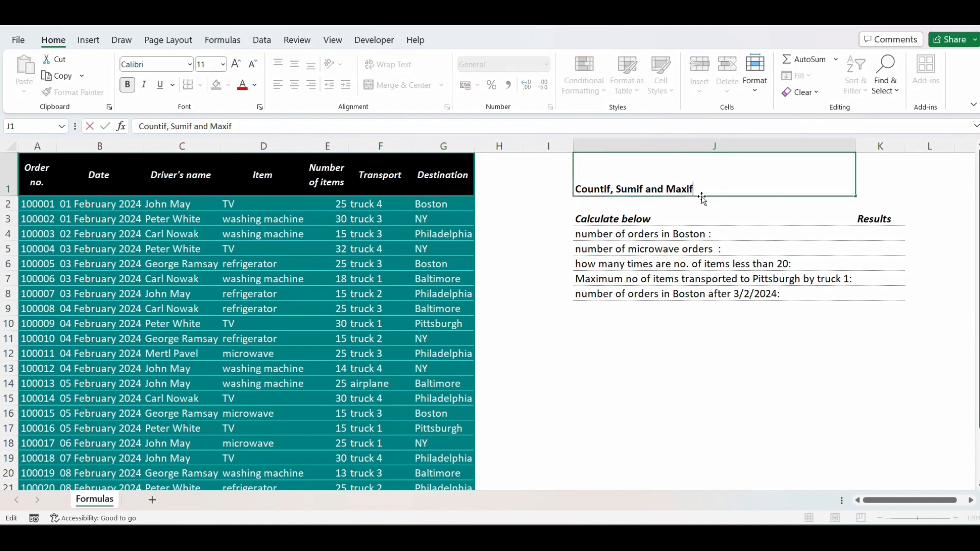
type("s")
key("Return")
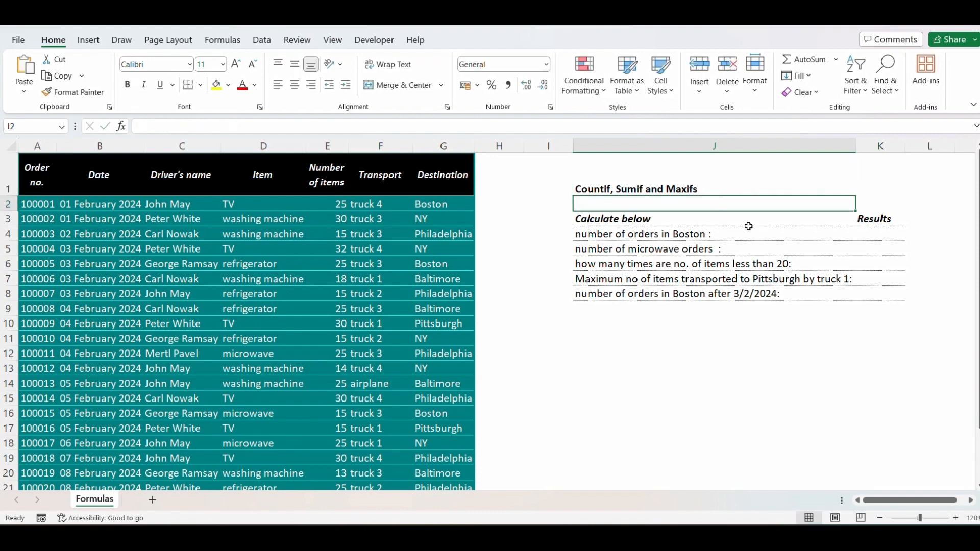
left_click(602, 236)
key("ctrl+shift+Down")
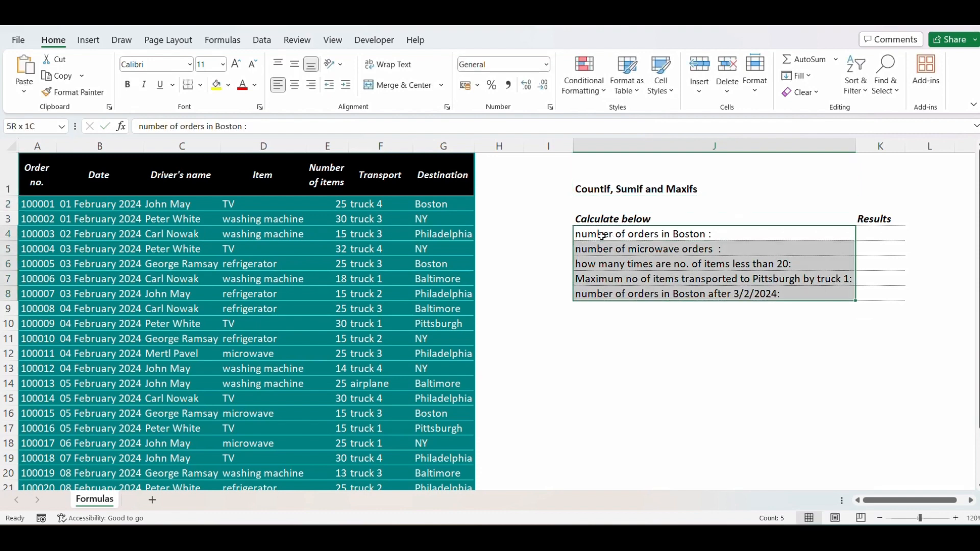
key("Right")
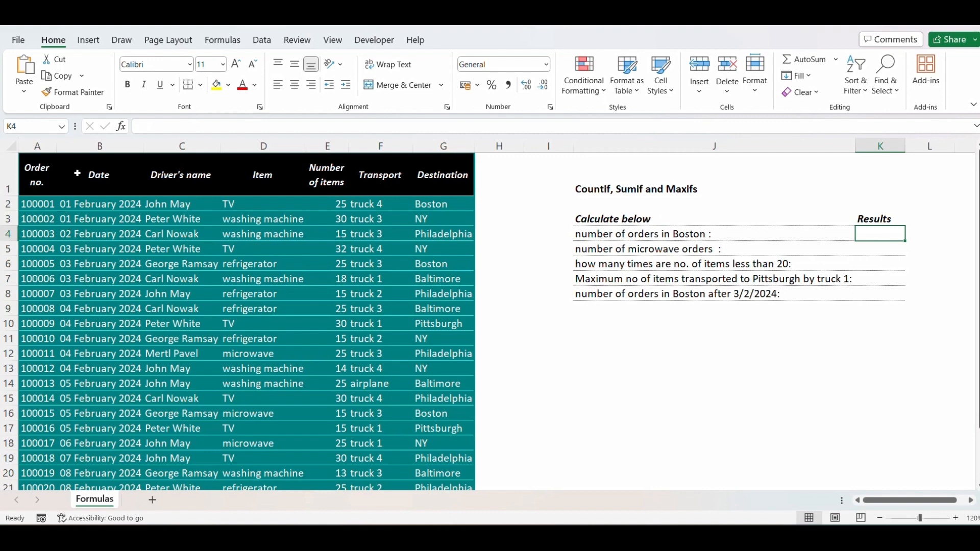
left_click(458, 151)
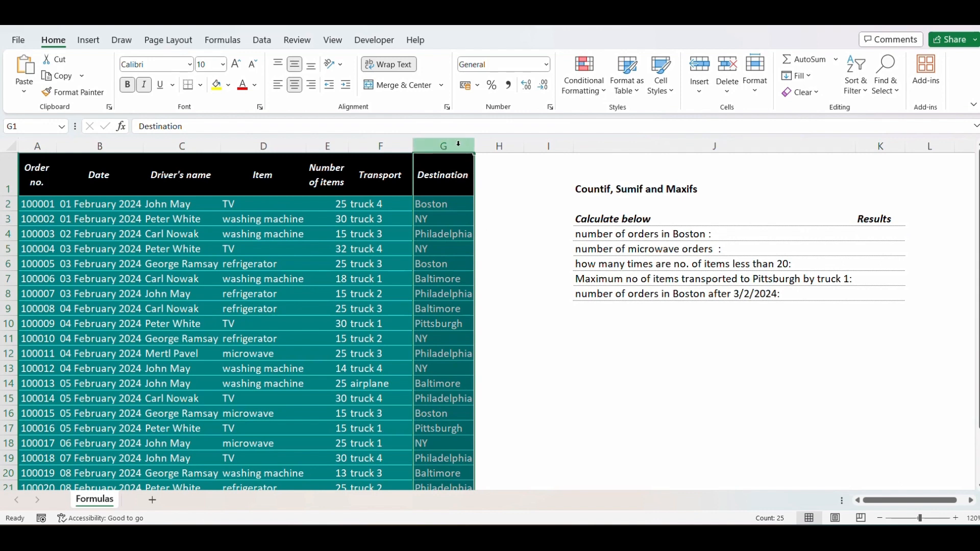
Enter =COUNTIF(G:G,"Boston") in K4 to count the orders with Boston as destination.
left_click(871, 237)
type("=coun")
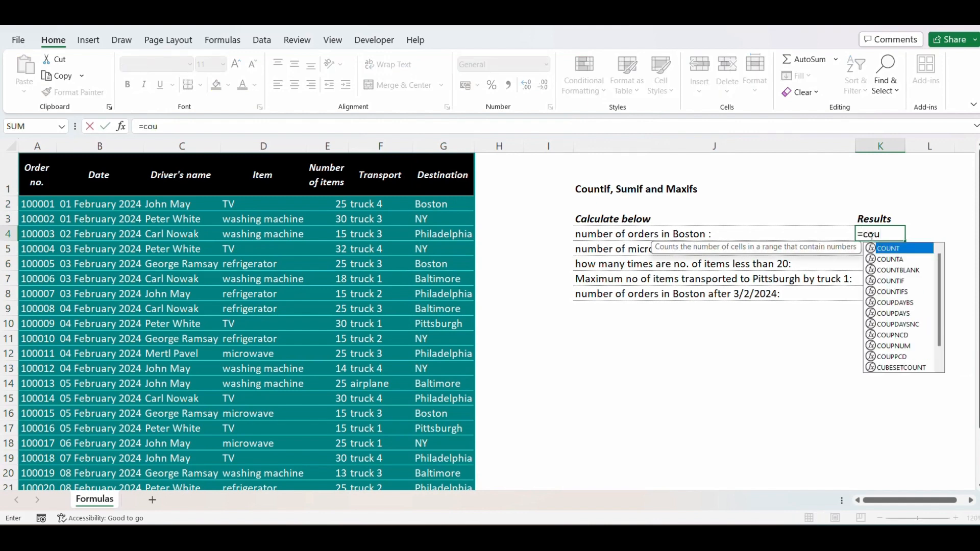
key("Down")
key("Down")
key("Down")
key("Tab")
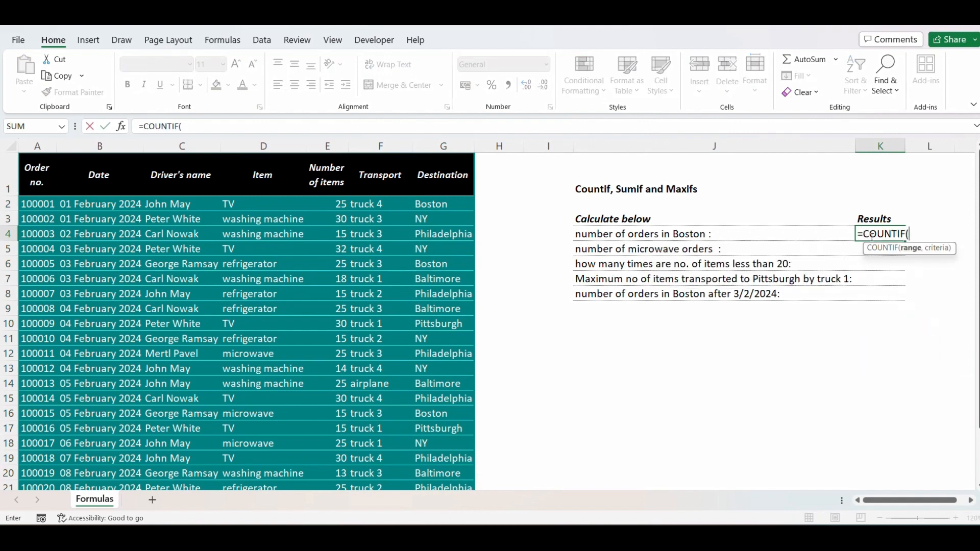
left_click(448, 146)
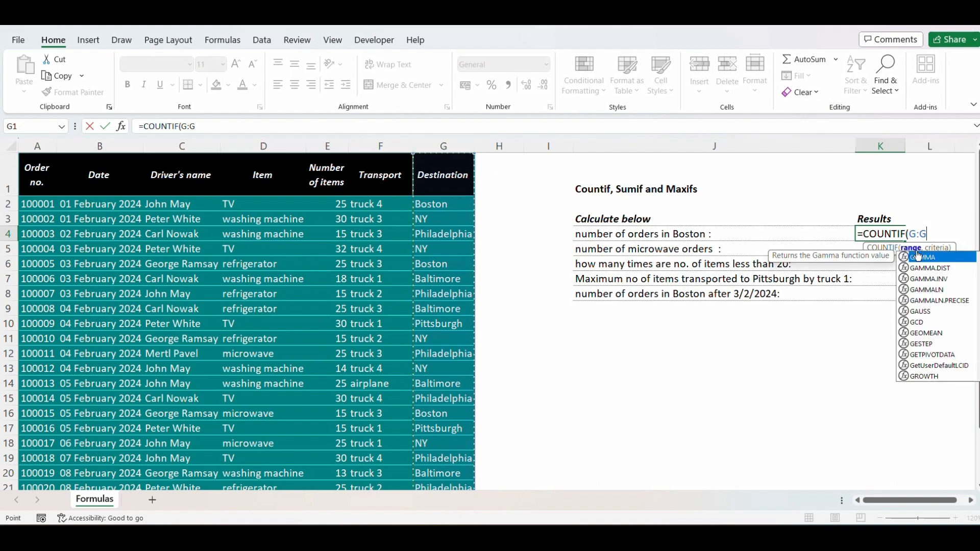
type(",\"Bosto")
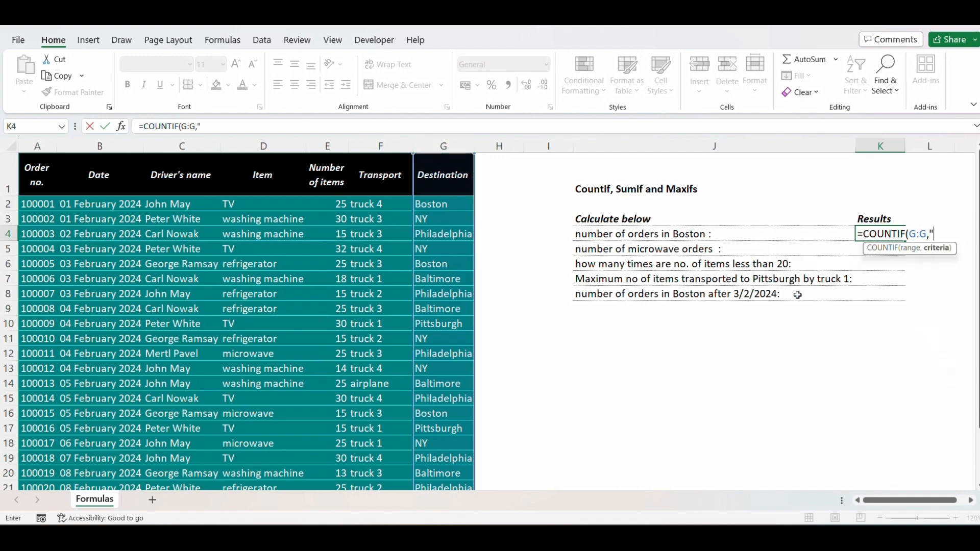
type("n\")")
key("Return")
key("Up")
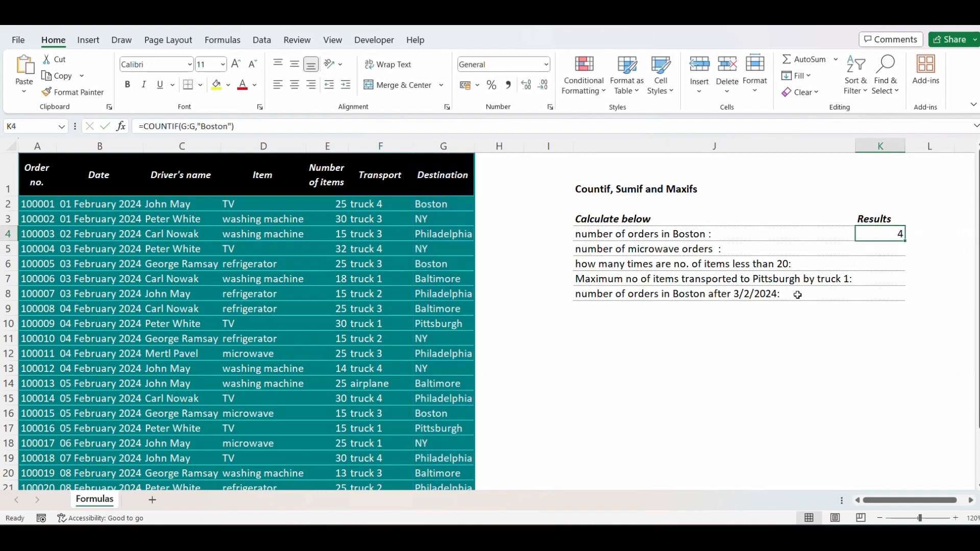
Turn on filtering for the order table's header row, A1 to G1.
left_click(360, 189)
key("ctrl+Left")
key("ctrl+shift+Right")
key("alt+a")
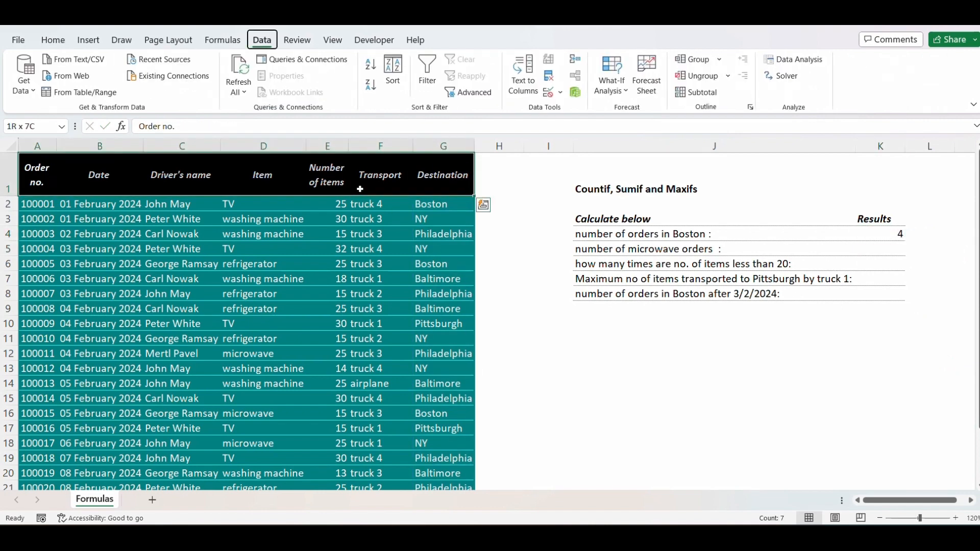
key("t")
key("ctrl+Right")
key("alt+Down")
key("Down")
key("Down")
key("Down")
key("Down")
key("Down")
key("Down")
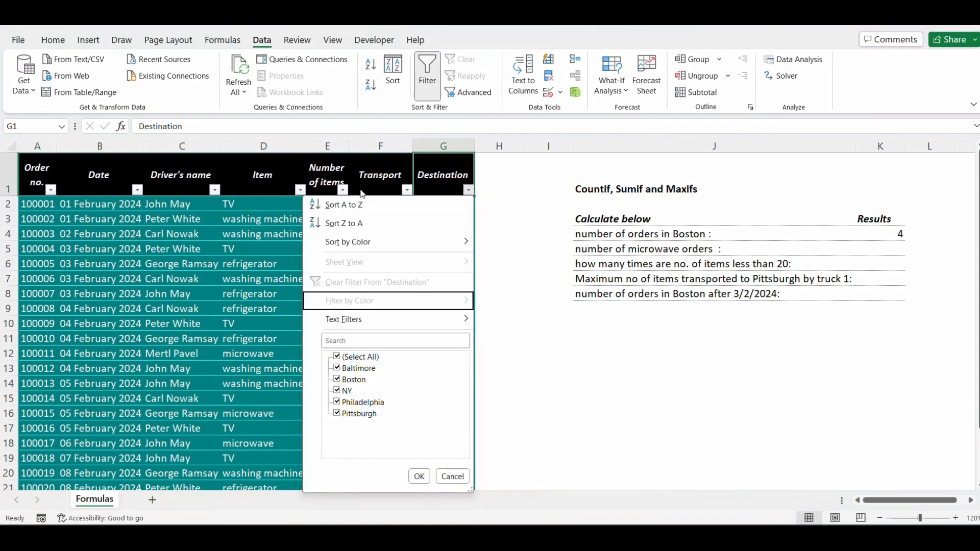
key("Down")
key("Down")
key("Escape")
type("bost")
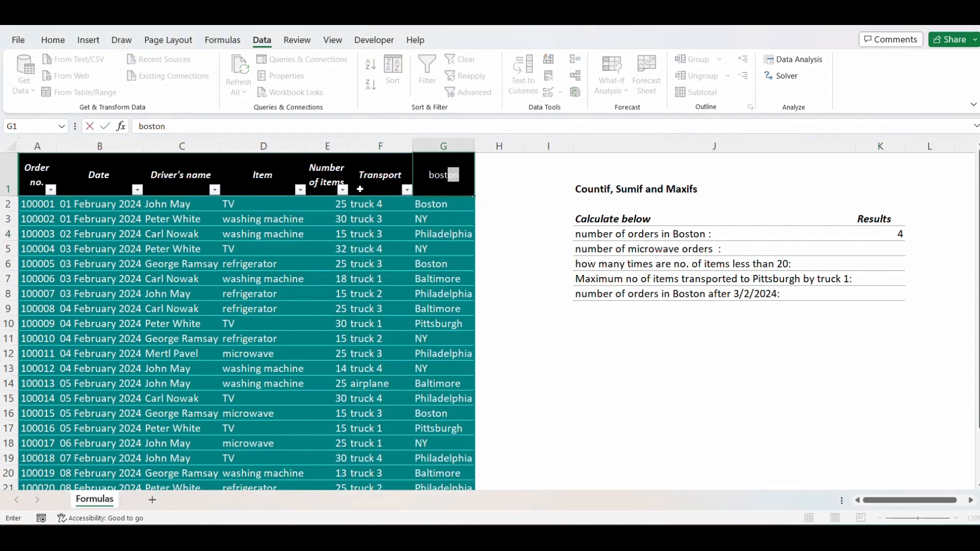
key("Escape")
Filter the Destination column to the Boston orders by searching for "bos".
key("alt+Down")
key("Down")
key("Down")
key("Down")
key("Down")
key("Down")
key("Down")
key("Down")
key("Down")
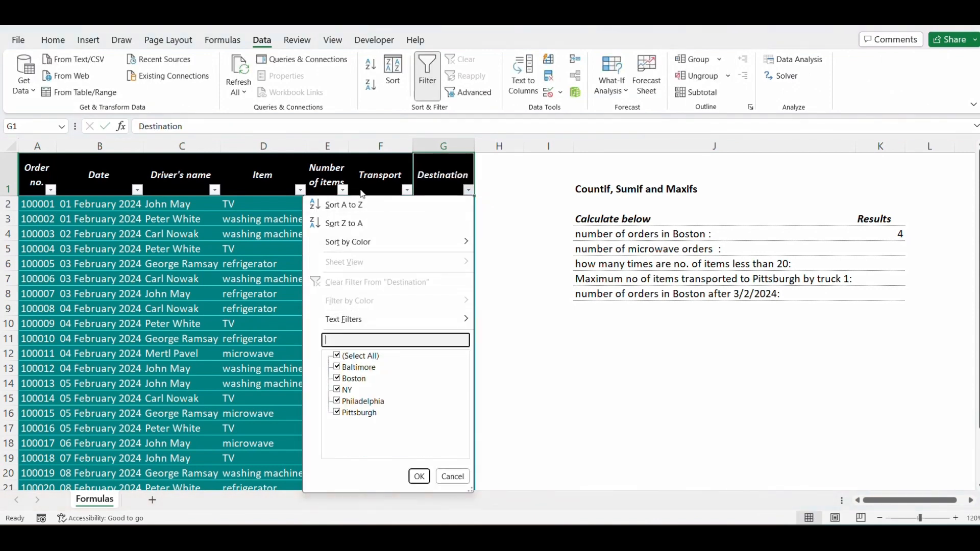
type("bos")
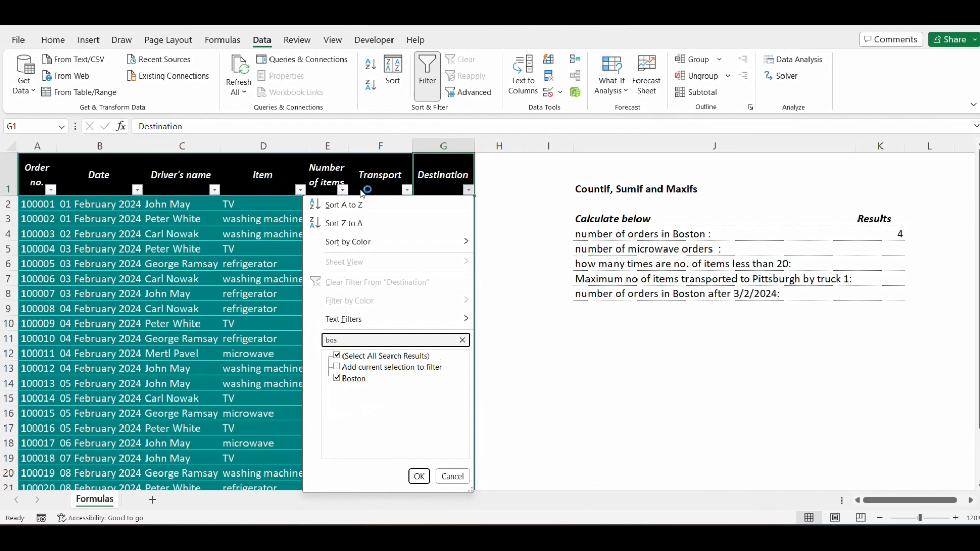
key("Return")
Select the filtered Boston destinations to check their count, and clear the Destination filter.
key("Down")
key("shift+Down")
key("shift+Down")
key("shift+Down")
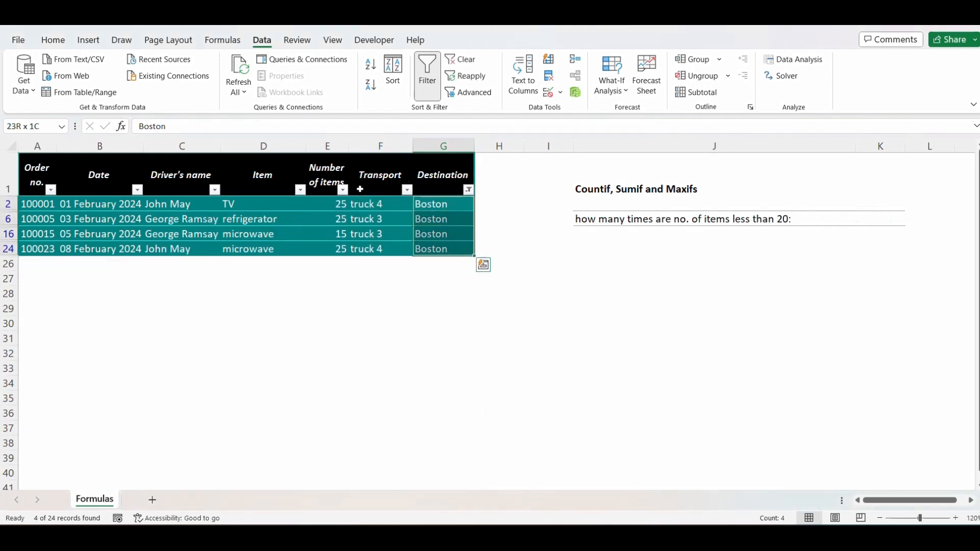
key("Up")
key("alt+a")
key("c")
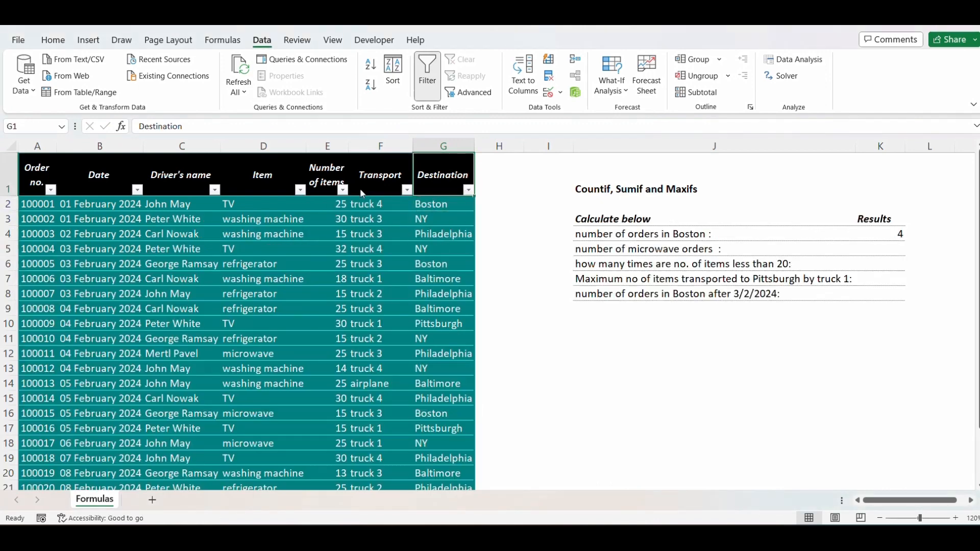
Enter =SUMIF(D:D,"microwave",E:E) in K5 to total the number of microwave items ordered.
left_click(875, 243)
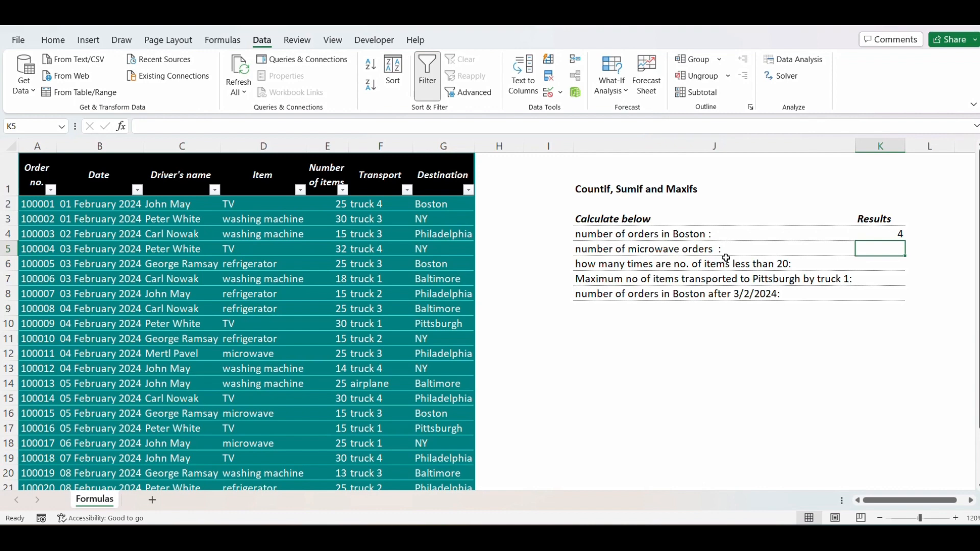
type("=sumif")
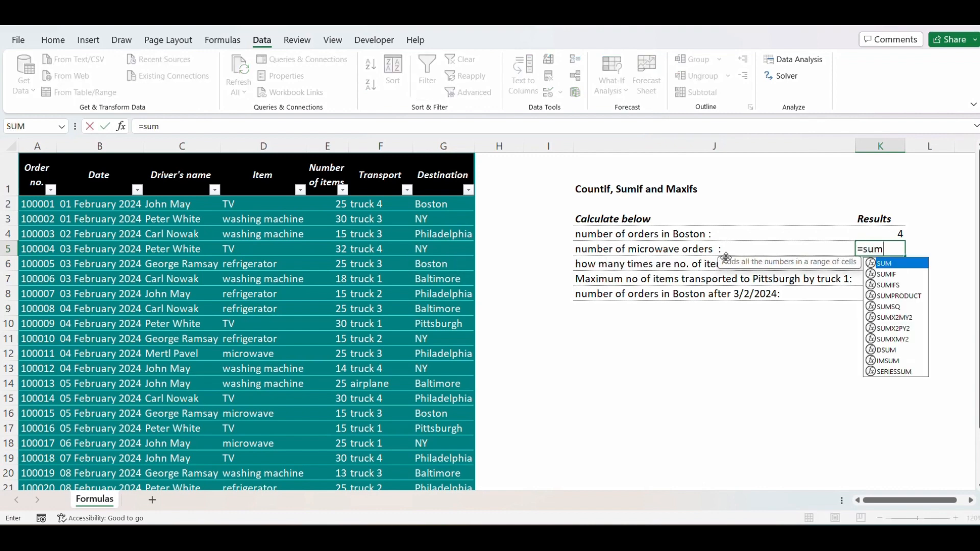
key("Tab")
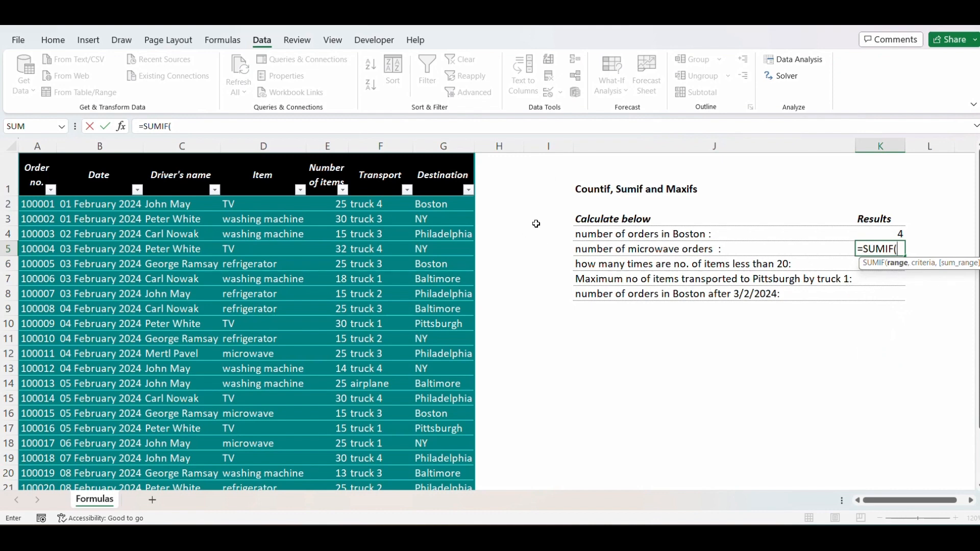
left_click(260, 146)
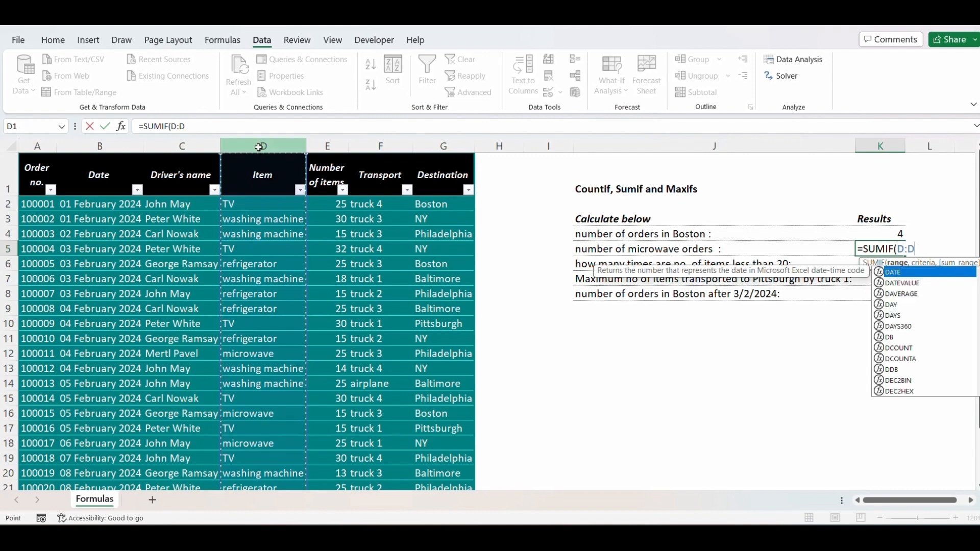
type(",\"")
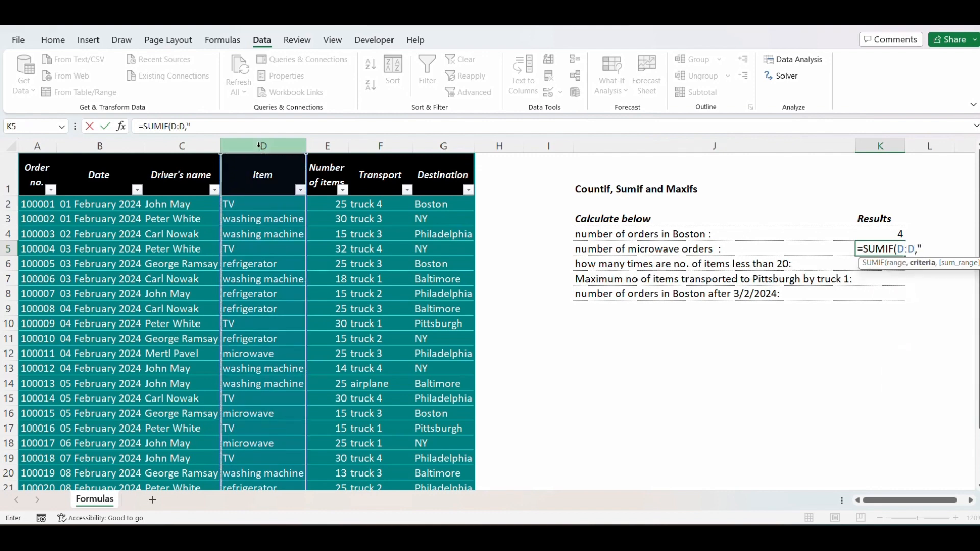
type("microwave")
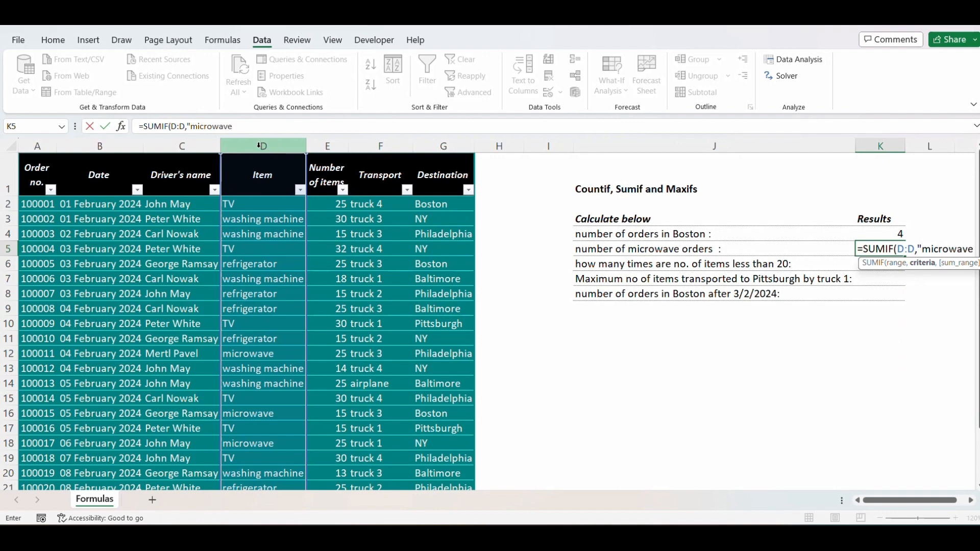
type("\",")
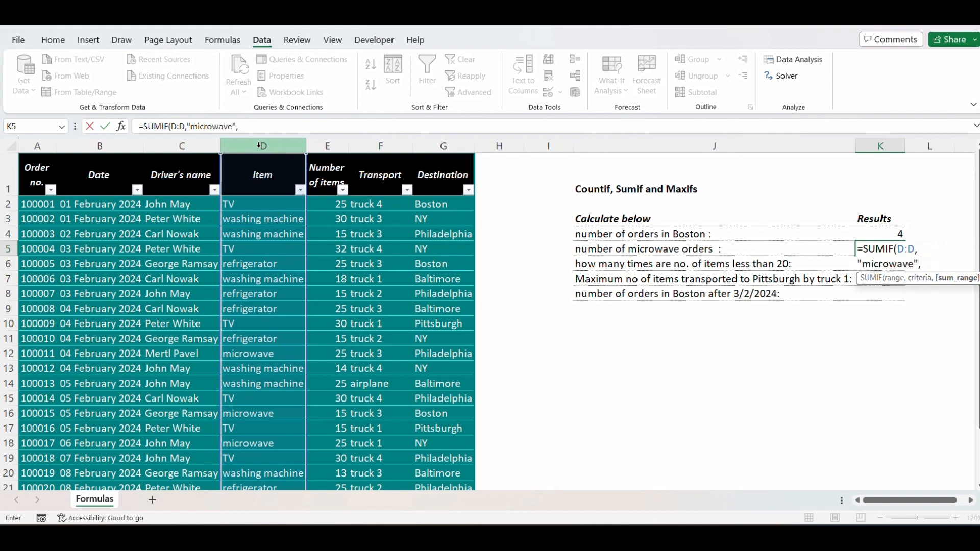
left_click(333, 142)
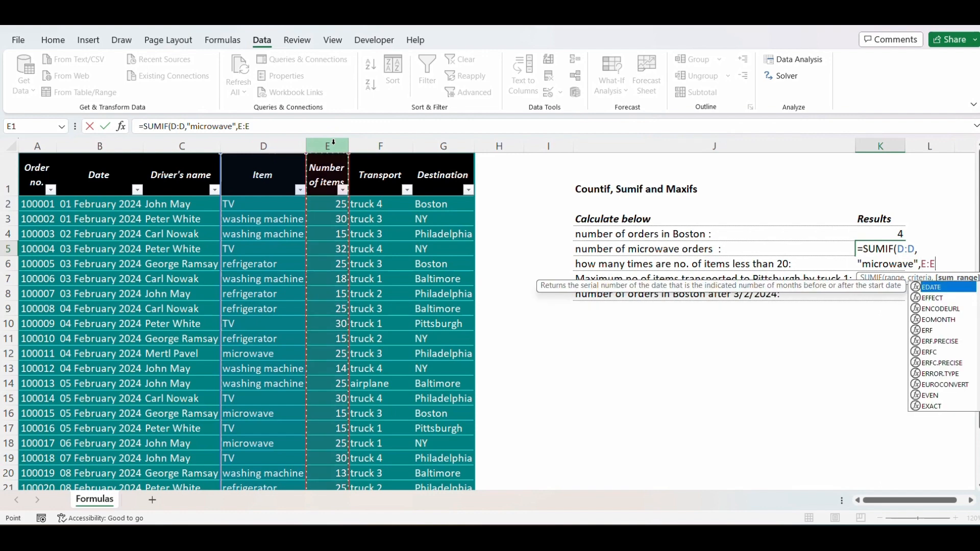
key("Return")
key("Up")
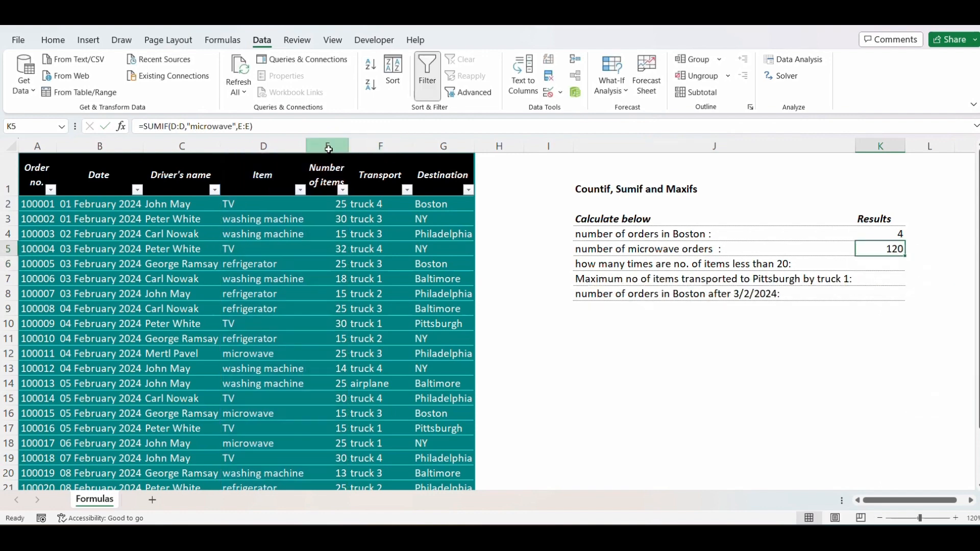
Filter the Item column to show only microwave.
left_click(301, 189)
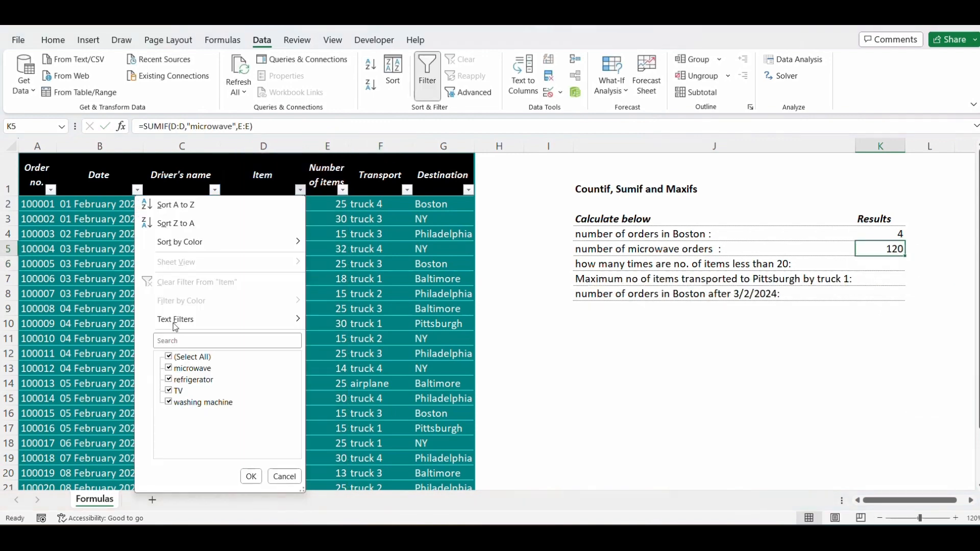
left_click(183, 357)
left_click(184, 368)
key("Return")
Select the Number of items values in the filtered microwave rows to check their sum.
key("Down")
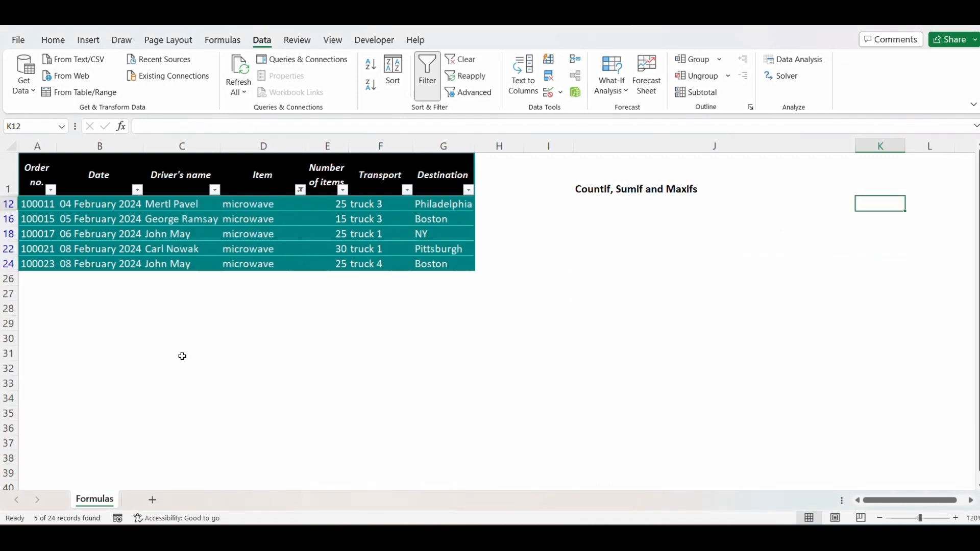
key("Right")
key("Right")
key("Up")
key("ctrl+Left")
key("ctrl+Left")
key("ctrl+Left")
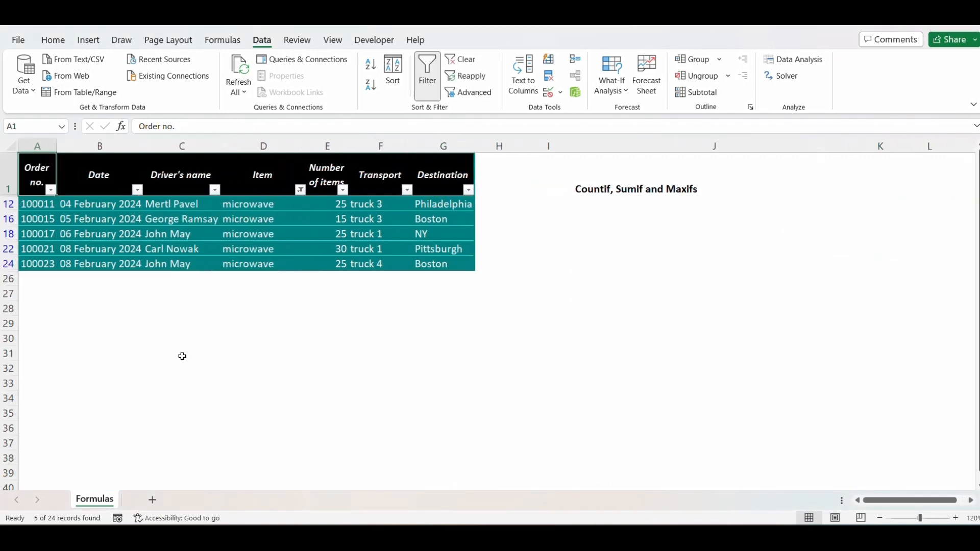
key("Right")
key("Right")
key("Right")
key("Right")
key("Down")
key("ctrl+shift+Down")
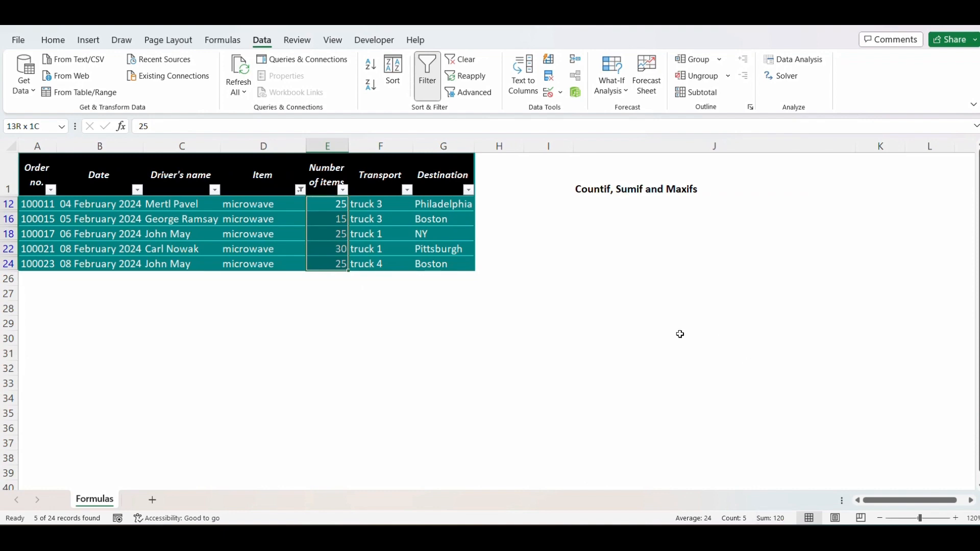
Clear the microwave filter so that all orders are listed.
key("alt+a")
key("c")
key("ctrl+Up")
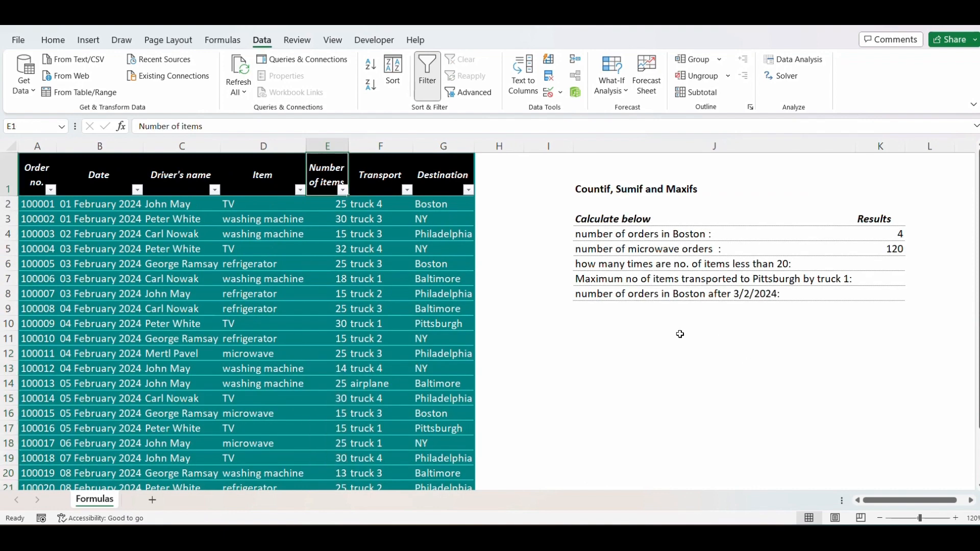
Enter =COUNTIF(E:E,"<20") in K6 to count the orders with fewer than 20 items.
left_click(894, 268)
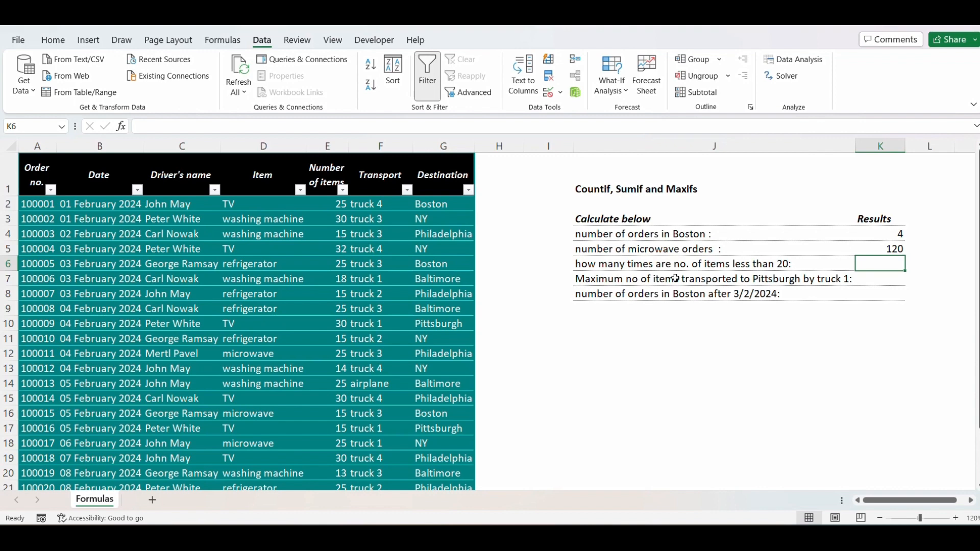
type("=countif")
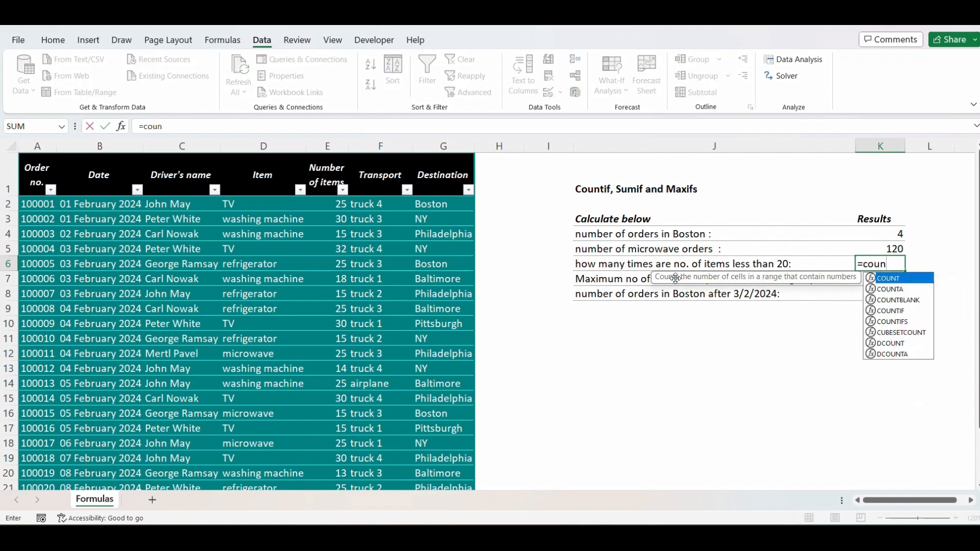
key("Tab")
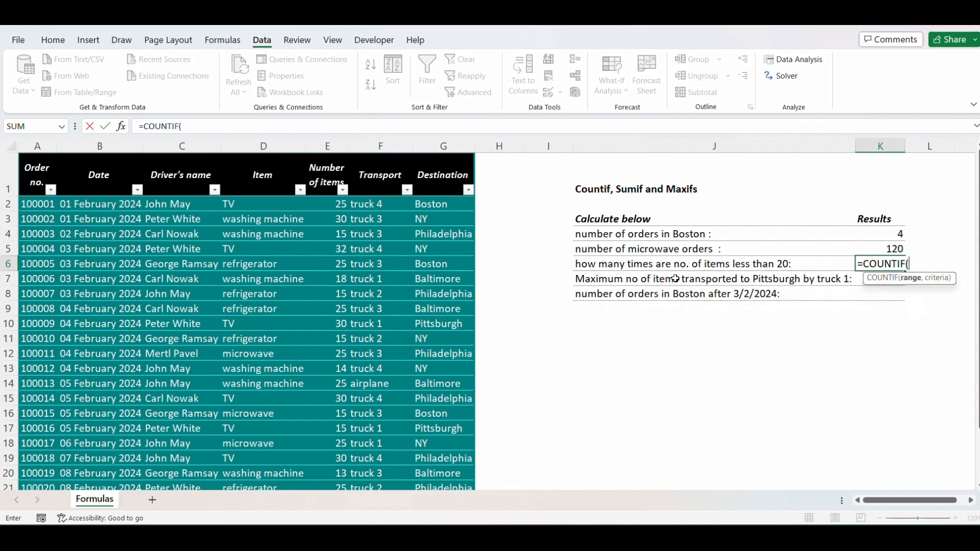
left_click(337, 147)
type(",")
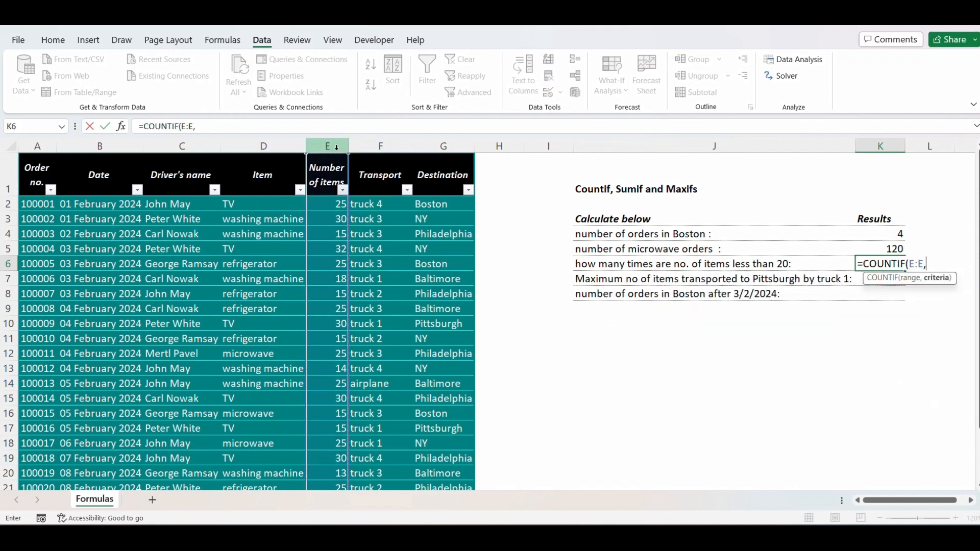
type("\"<20\"")
key("Return")
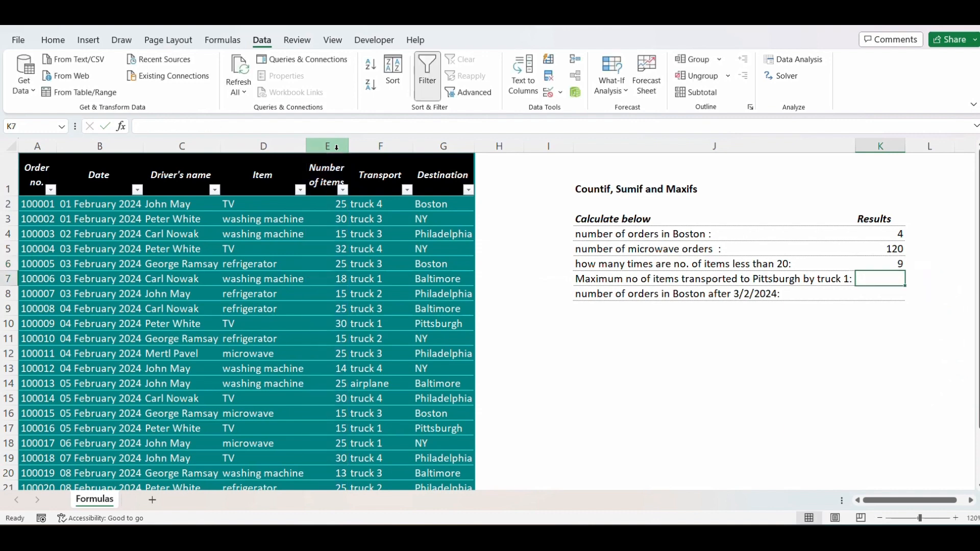
key("Up")
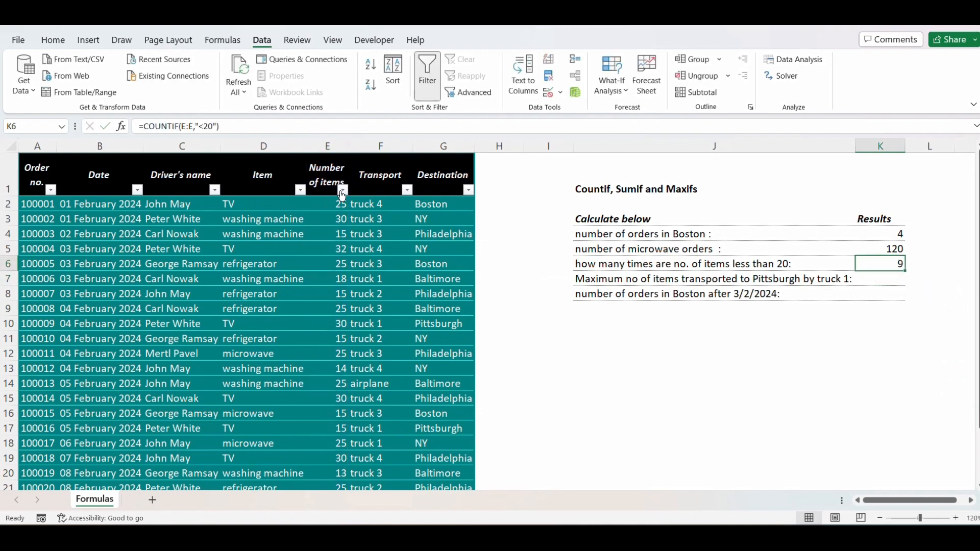
Filter the Number of items column to show only 13, 14, 15 and 18.
left_click(343, 190)
key("Down")
key("Down")
key("Down")
key("Down")
key("Down")
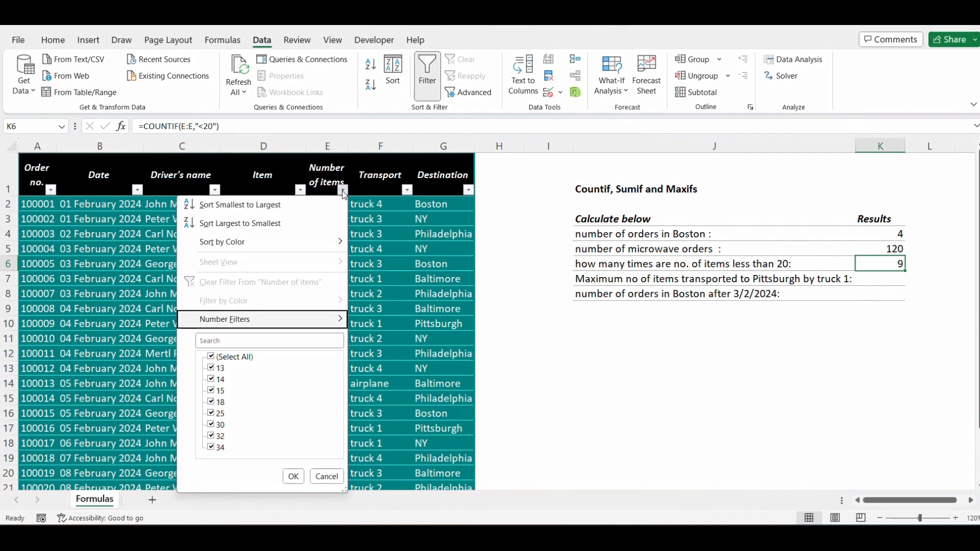
key("space")
key("Down")
key("space")
key("Down")
key("space")
key("Down")
key("space")
key("Down")
key("space")
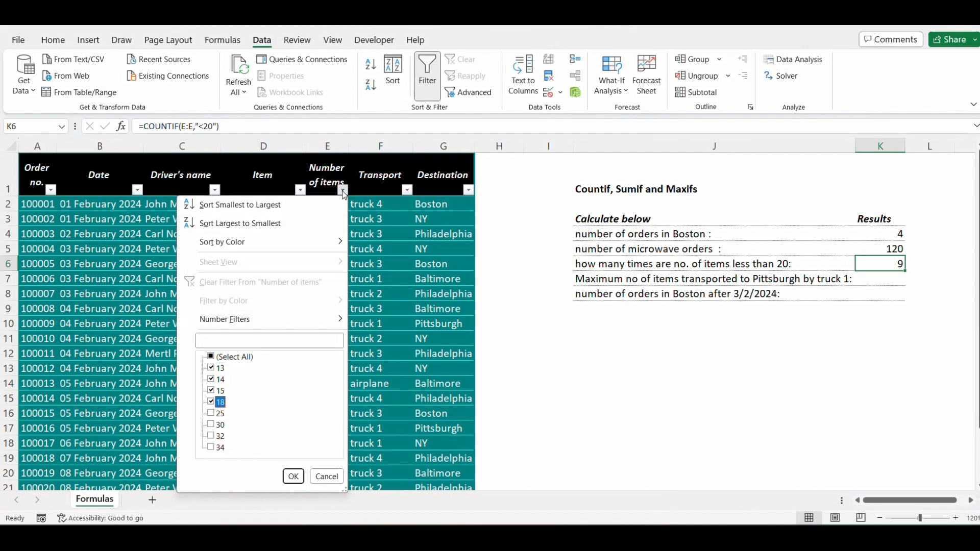
key("Return")
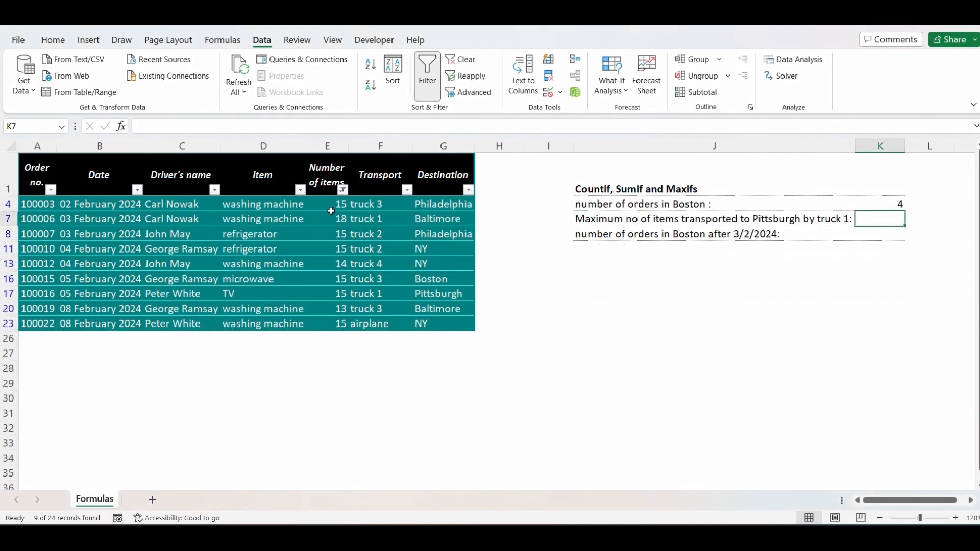
Select the filtered Number of items values to check their count, and clear the filter to list all orders.
left_click(331, 211)
key("ctrl+shift+Down")
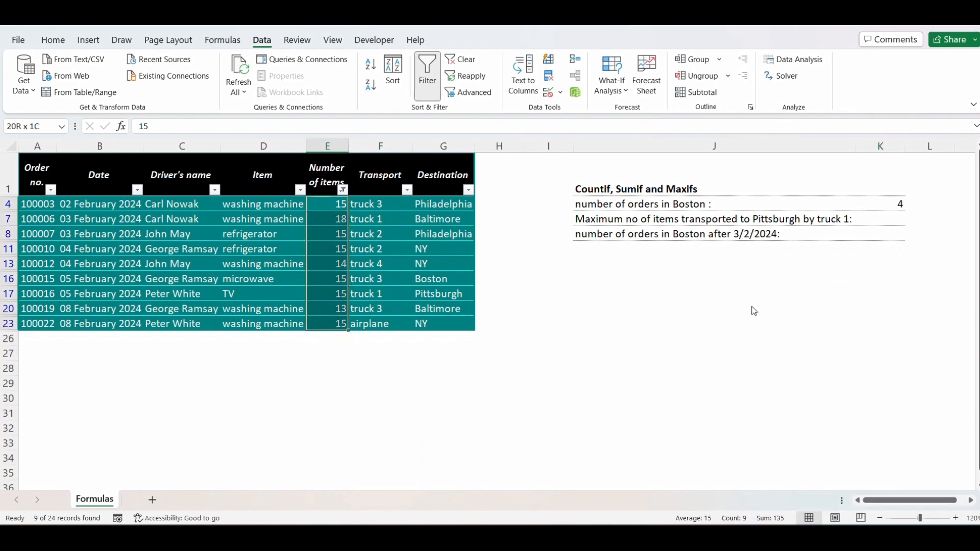
key("alt+a")
key("c")
left_click(894, 260)
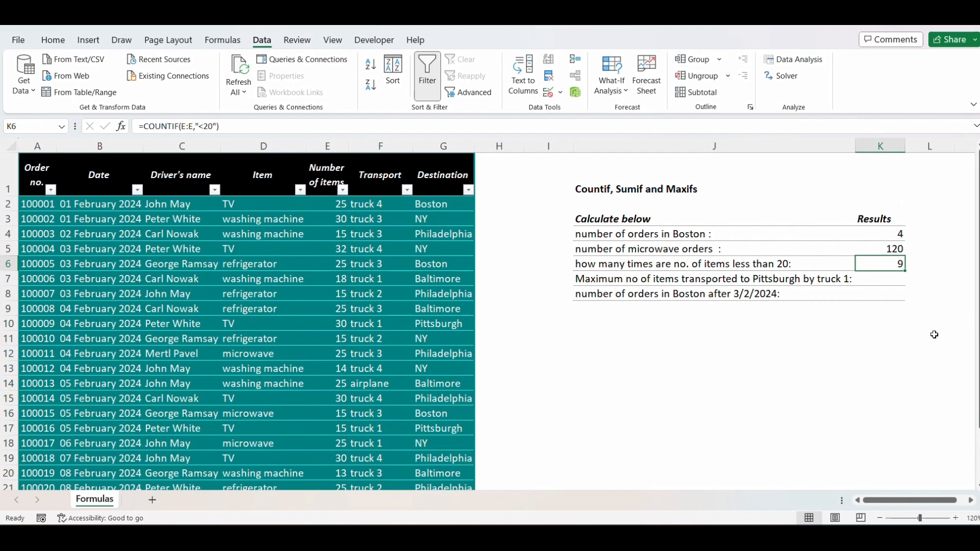
Start a MAXIFS formula in K7 with the Number of items column E:E as the maximum range.
key("Down")
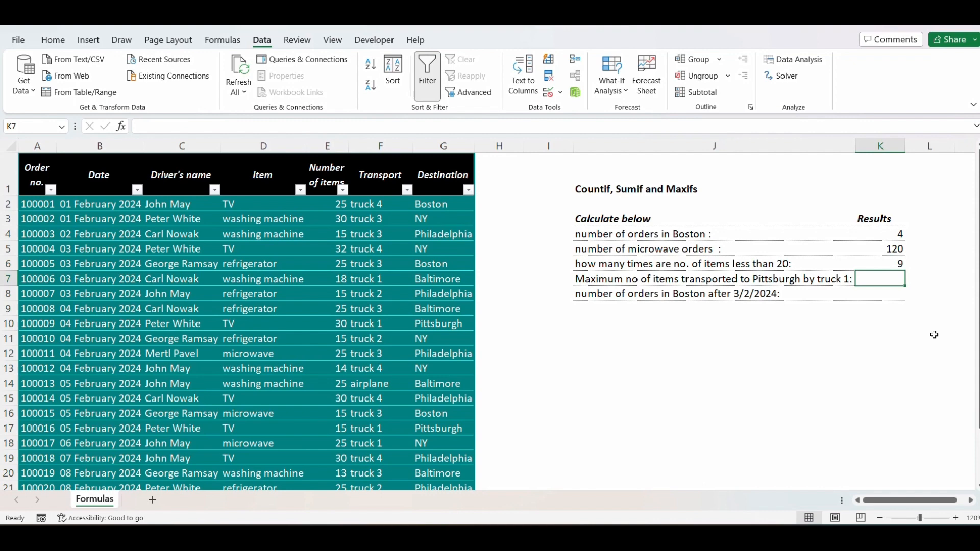
type("=max")
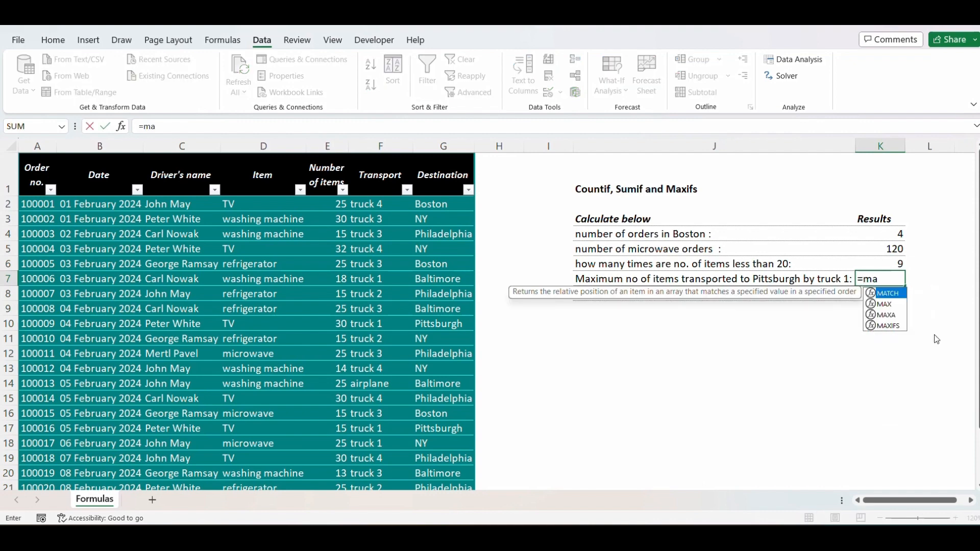
key("Down")
key("Down")
key("Tab")
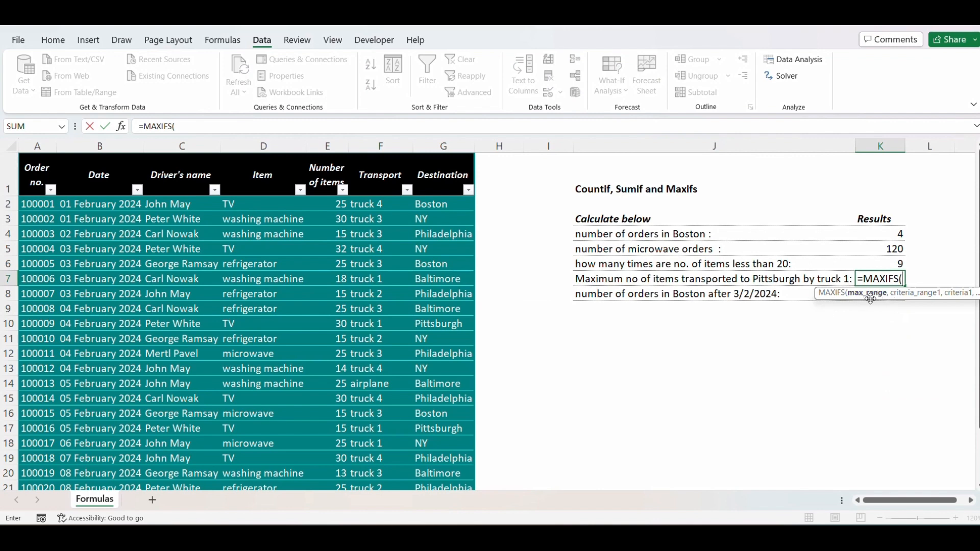
left_click(334, 146)
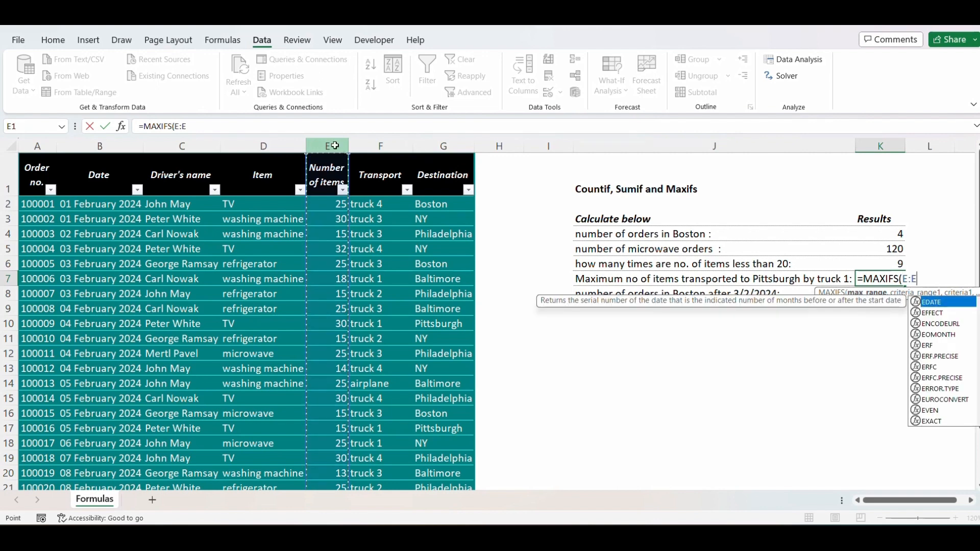
type(",")
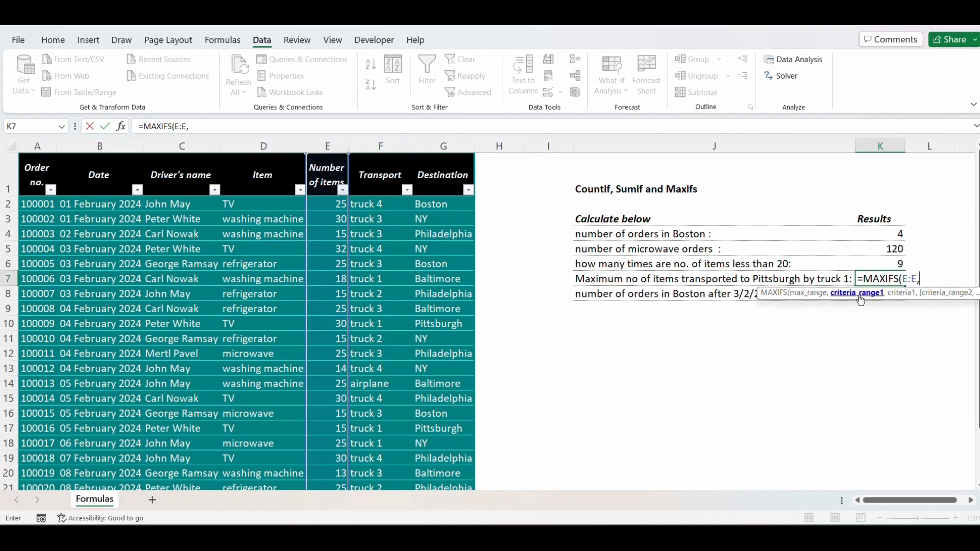
Add the Transport column F:F with "truck 1" as the first criterion of the MAXIFS formula.
left_click(381, 146)
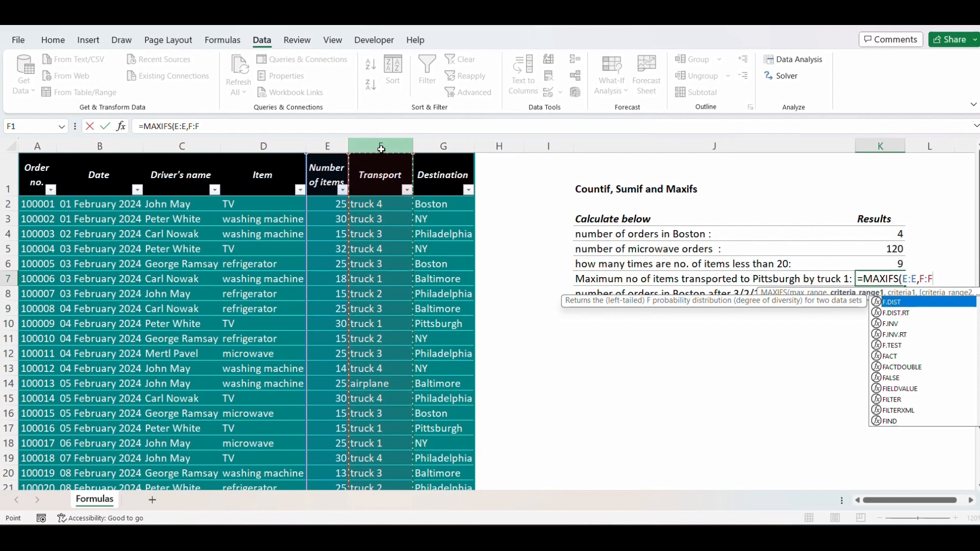
type(",")
type("\"trch")
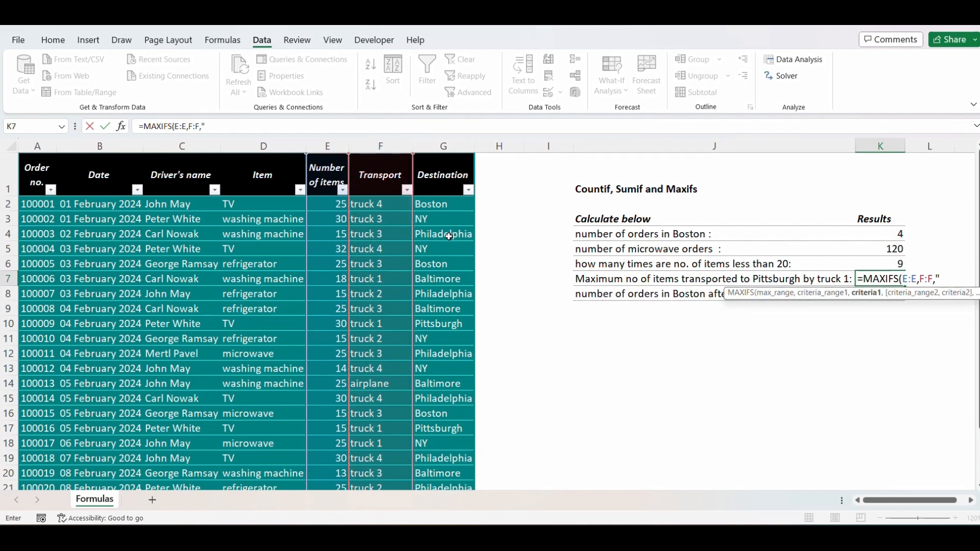
key("BackSpace")
type("k")
key("BackSpace")
key("BackSpace")
key("BackSpace")
type("ruck 1\",")
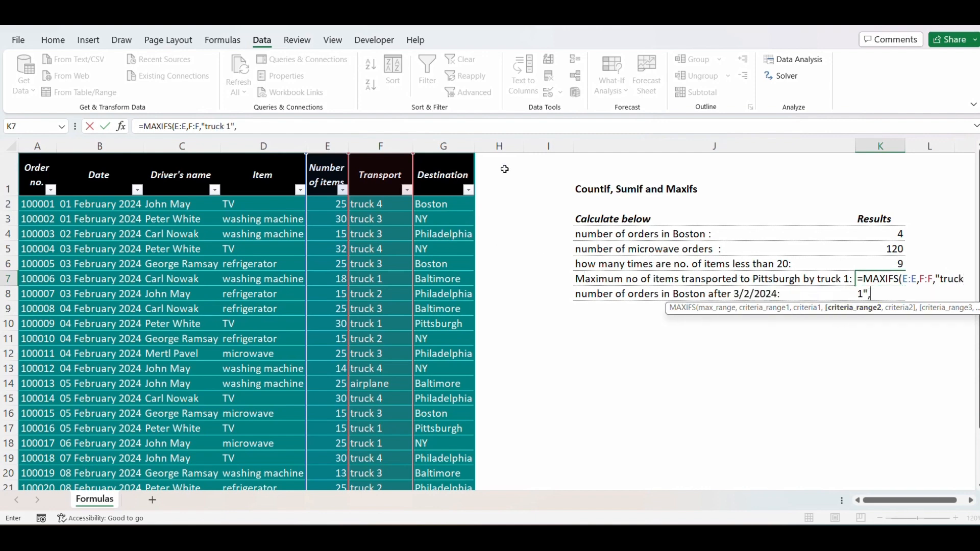
Add the Destination column G:G with "Pittsburgh" as the second criterion and complete the MAXIFS formula.
left_click(444, 147)
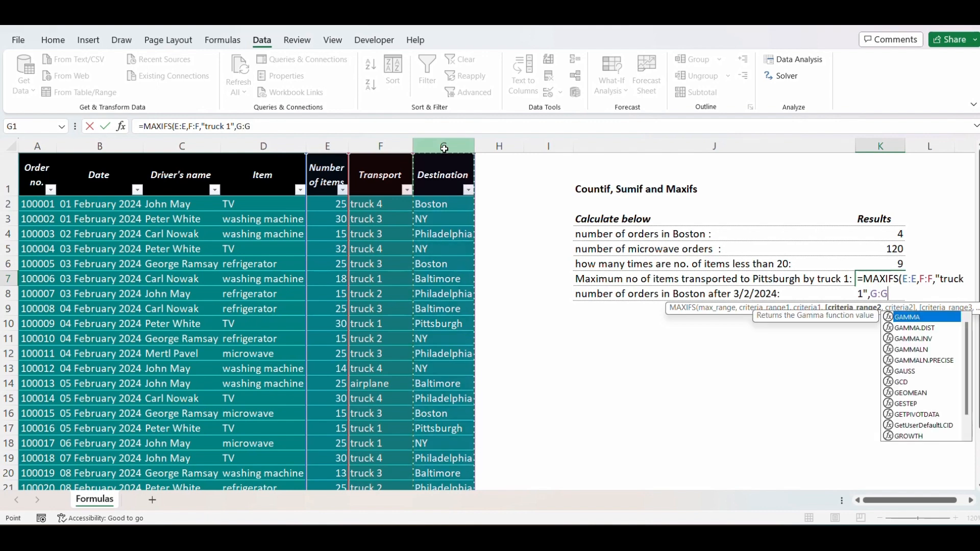
type(",")
type("\"Pi")
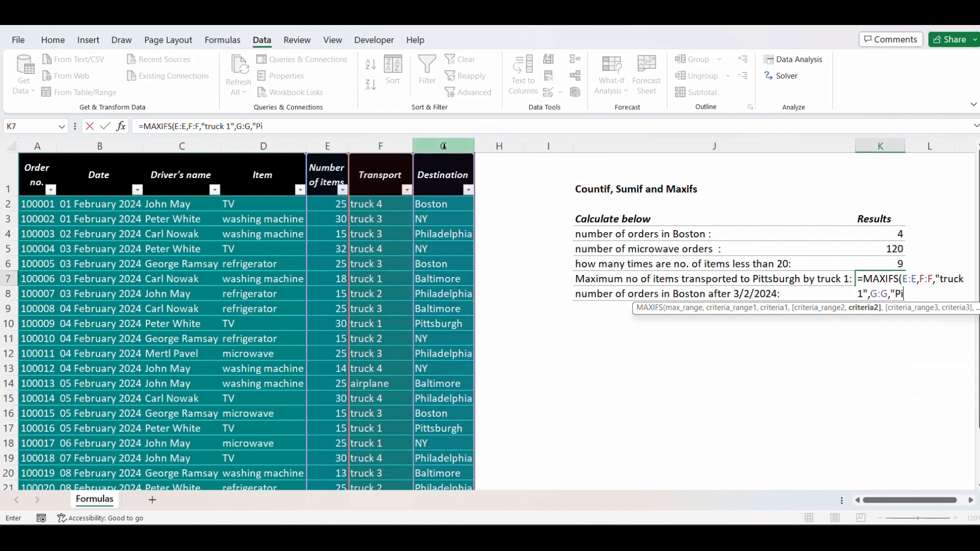
type("ttsburgh\")")
key("Return")
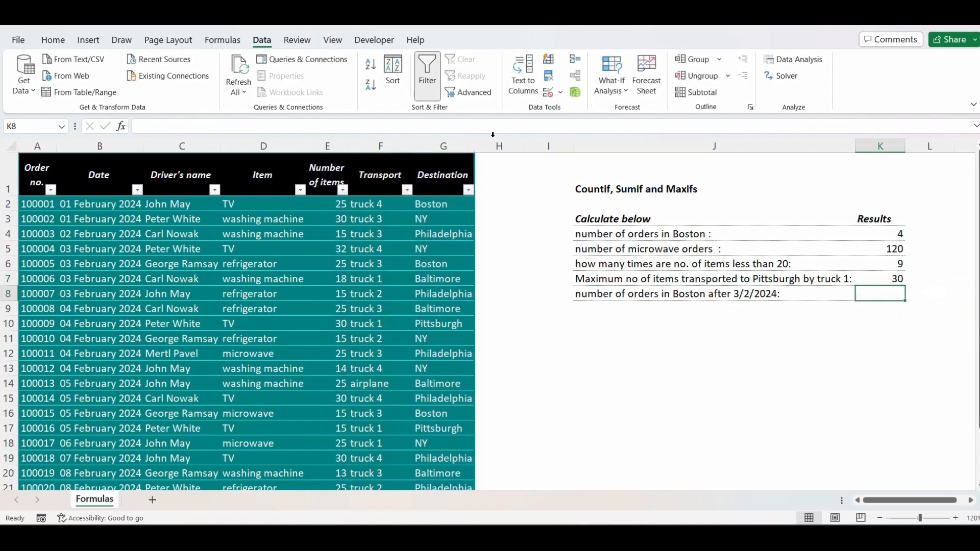
Filter the Transport column to show only truck 1.
left_click(407, 191)
key("Down")
key("Down")
key("Down")
key("Down")
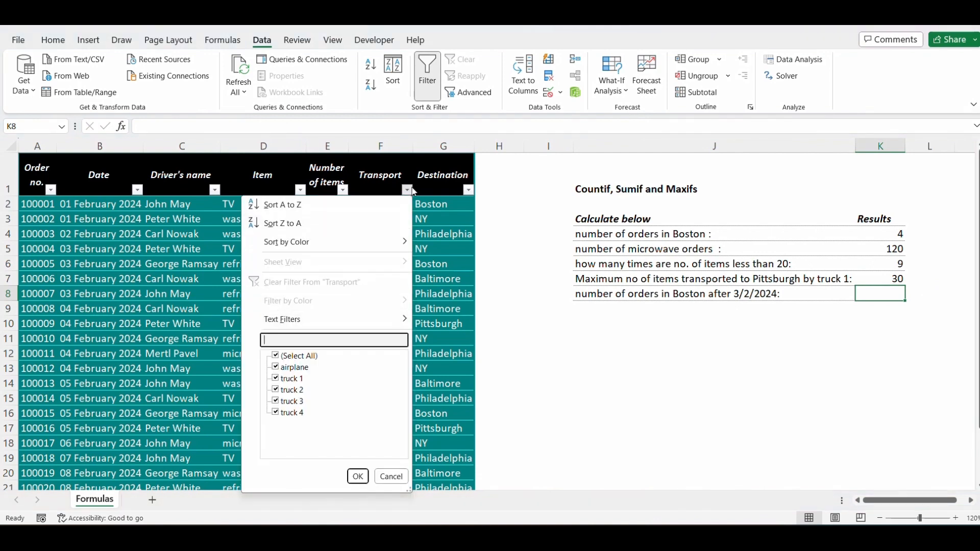
key("space")
key("Down")
key("Down")
key("space")
key("Return")
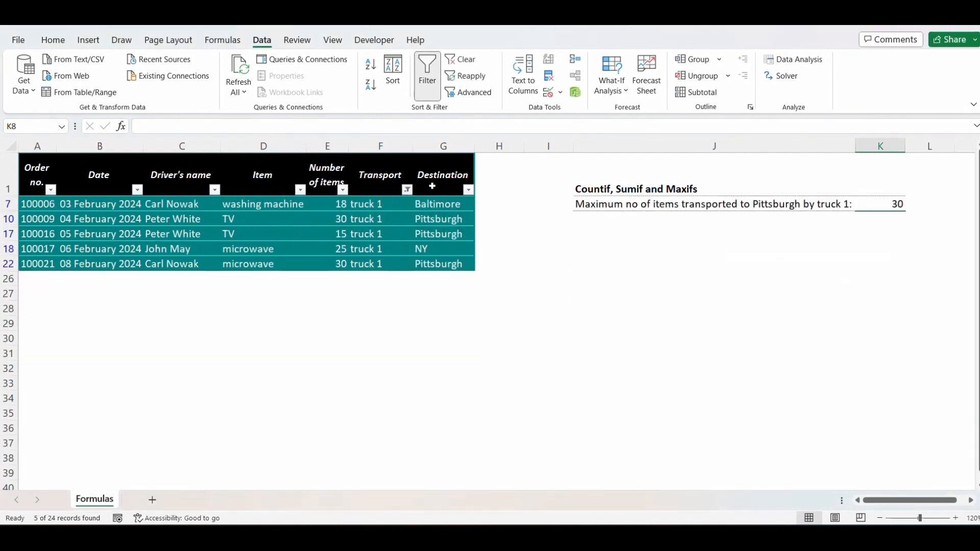
Filter the Destination column to show only Pittsburgh within the truck 1 orders.
left_click(433, 186)
key("alt+Down")
key("Down")
key("Down")
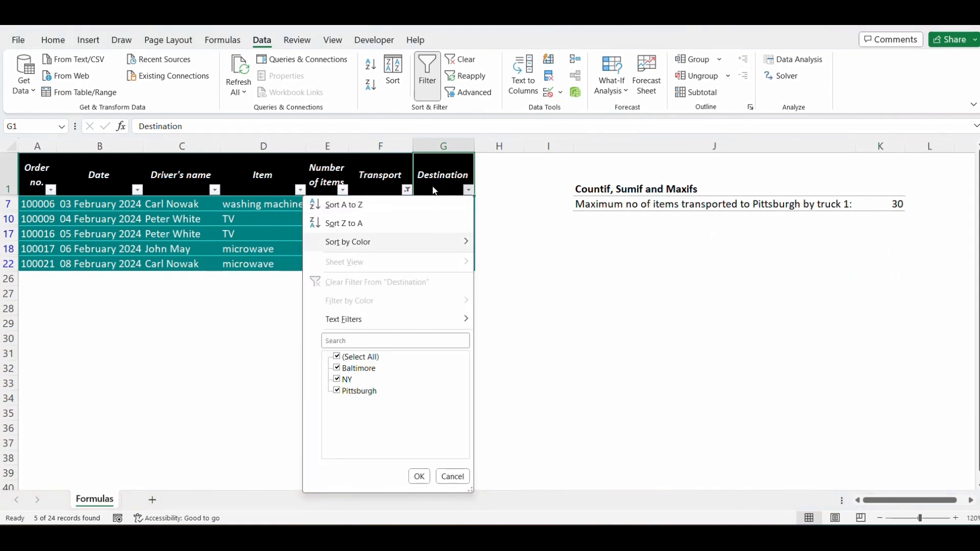
key("Down")
key("Down")
key("Down")
key("Down")
key("space")
key("Down")
key("space")
key("Return")
Select the filtered rows with the highest Number of items to check the maximum for truck 1 to Pittsburgh.
key("Down")
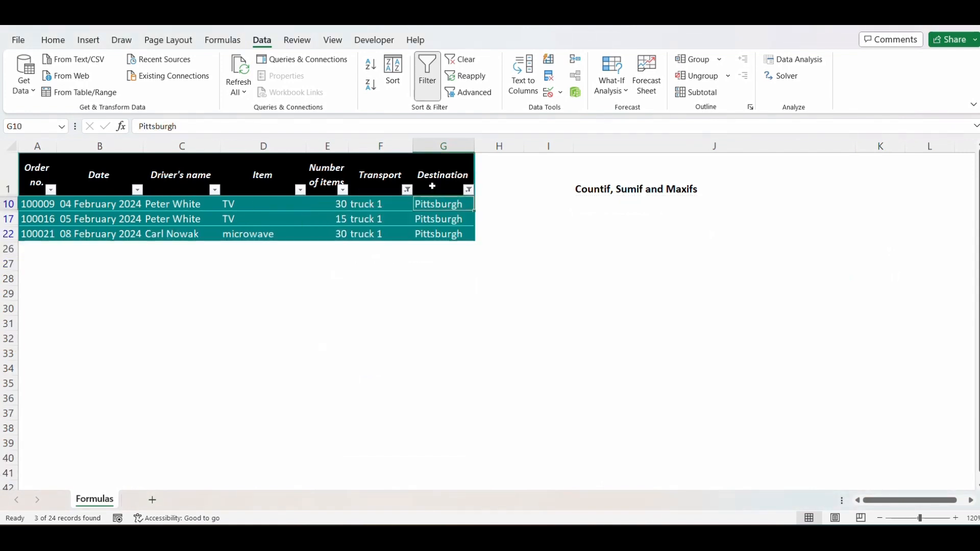
key("Left")
key("Left")
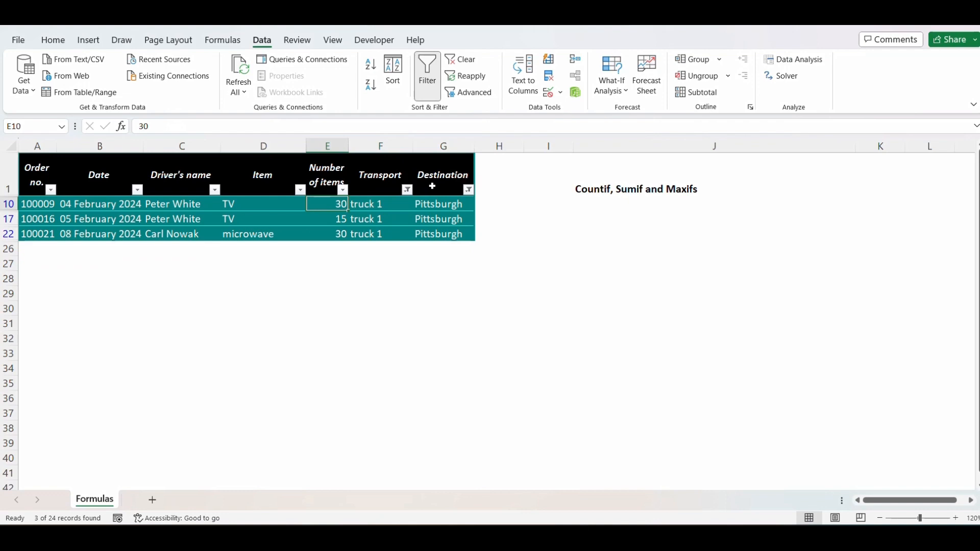
key("shift+space")
key("Down")
key("Down")
key("shift+space")
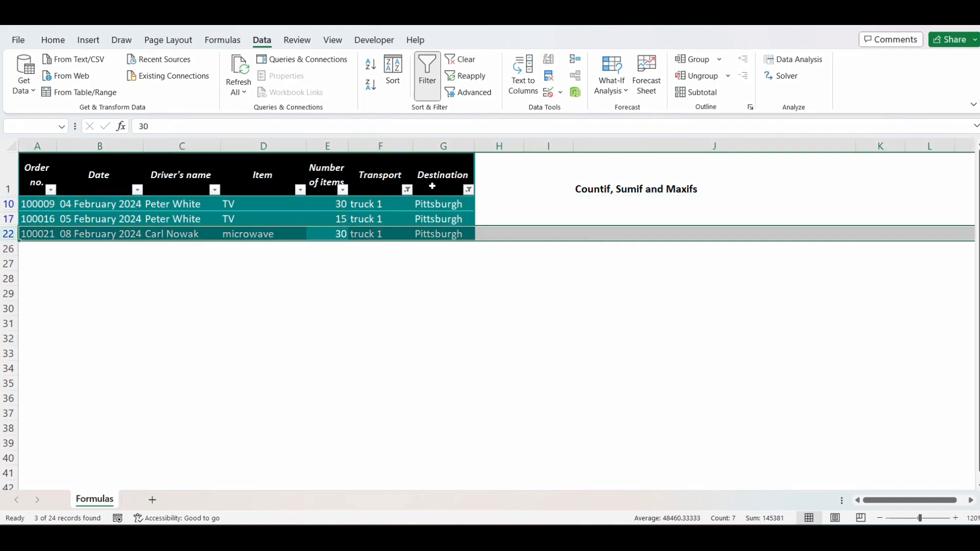
Clear the Transport and Destination filters and select K7 to review its MAXIFS formula.
key("ctrl+Up")
key("alt")
key("a")
key("c")
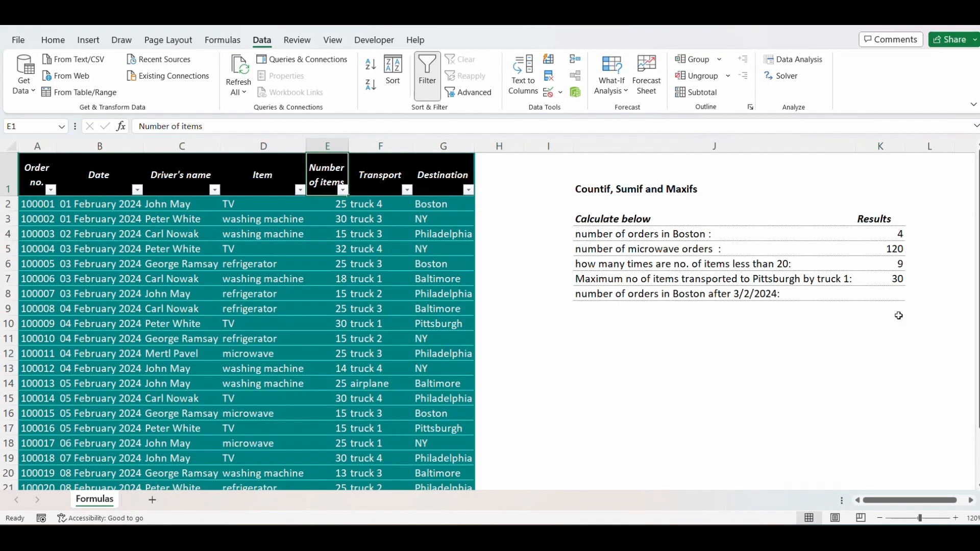
left_click(894, 280)
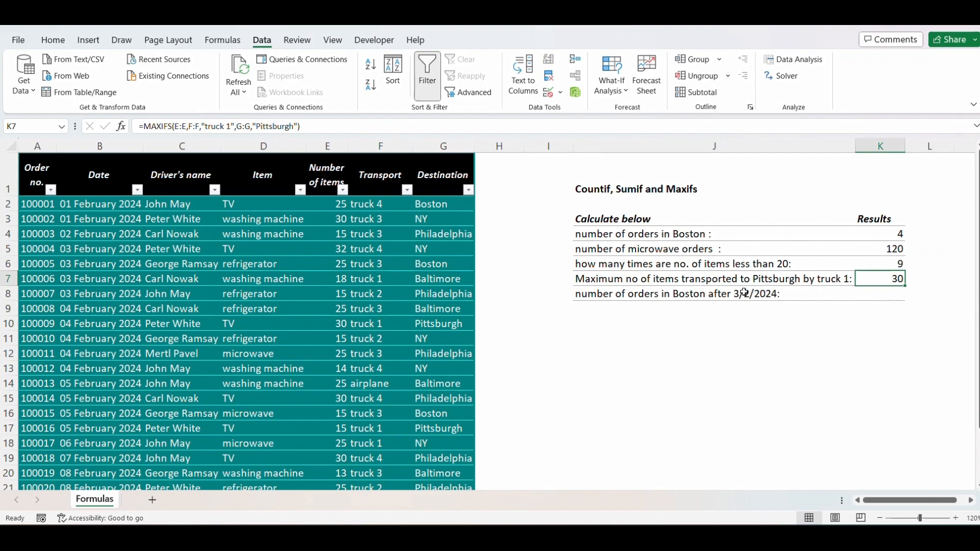
Enter =COUNTIF(B:B,">03/02/2024") in K8 to count the orders dated after 3/2/2024.
left_click(578, 295)
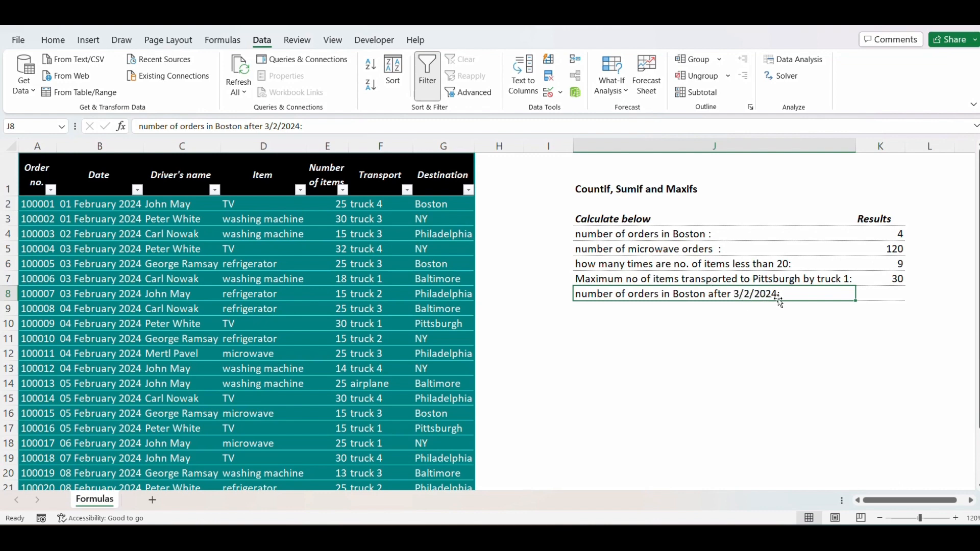
left_click(876, 293)
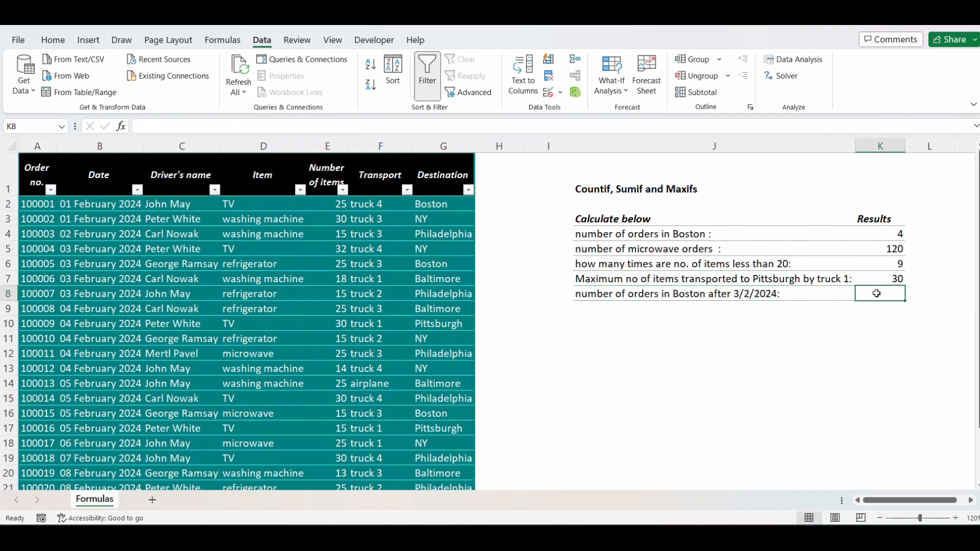
type("=count")
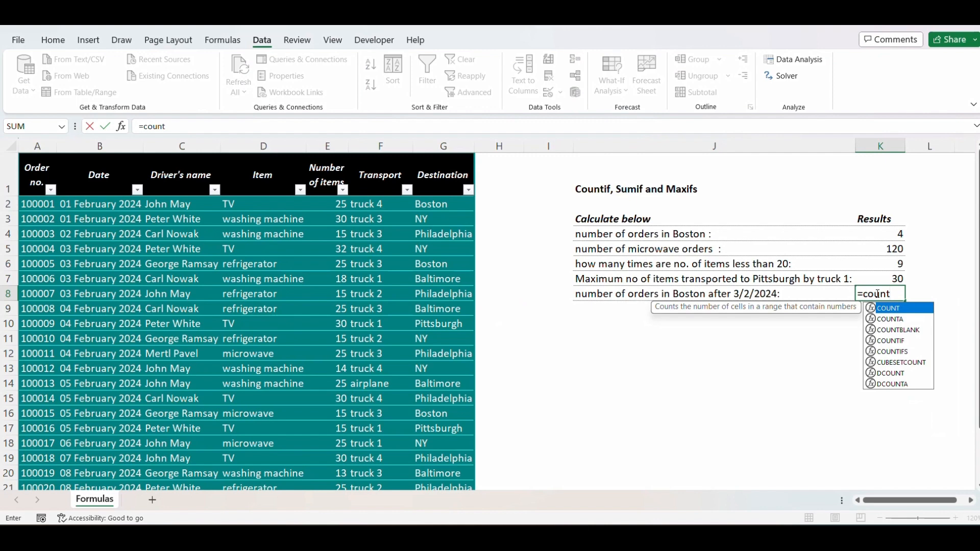
type("if")
key("Tab")
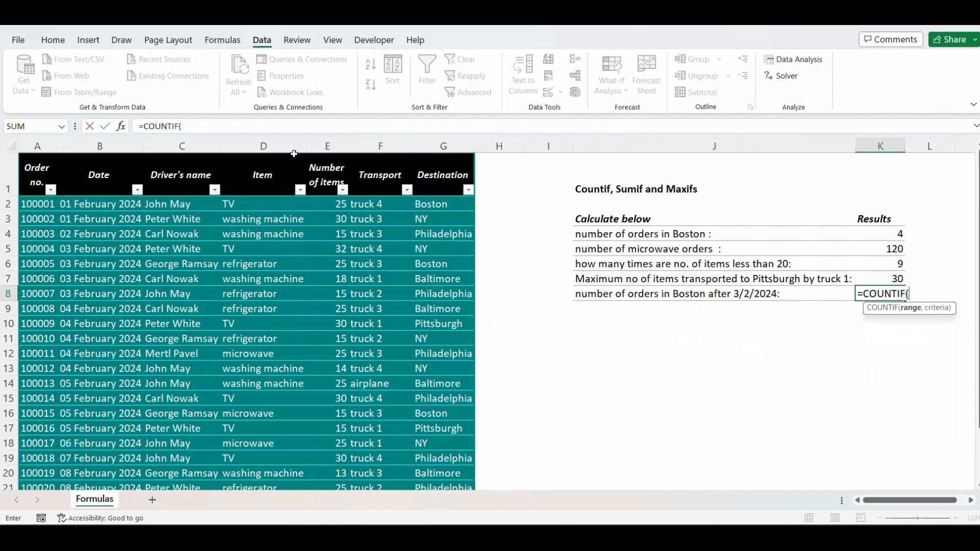
left_click(116, 151)
type(",")
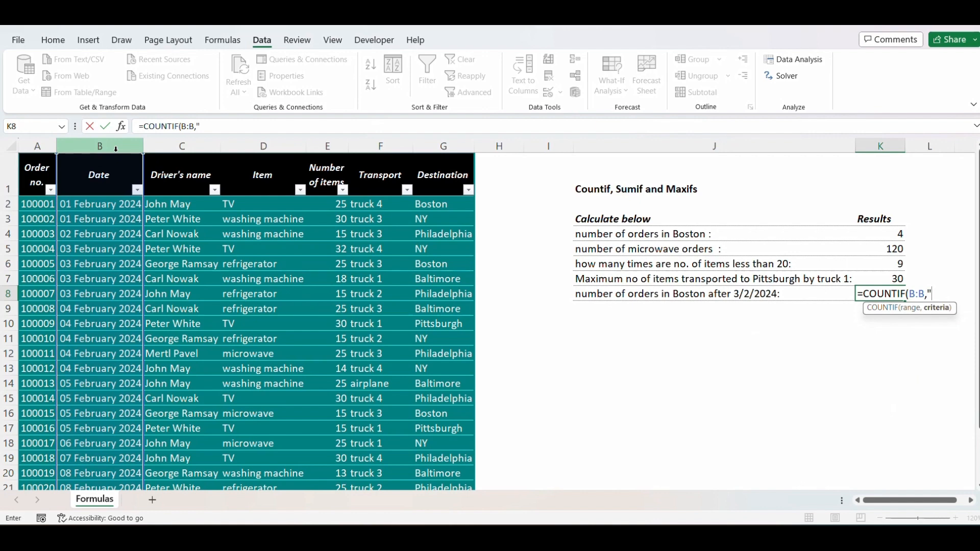
type("\">03/02/202")
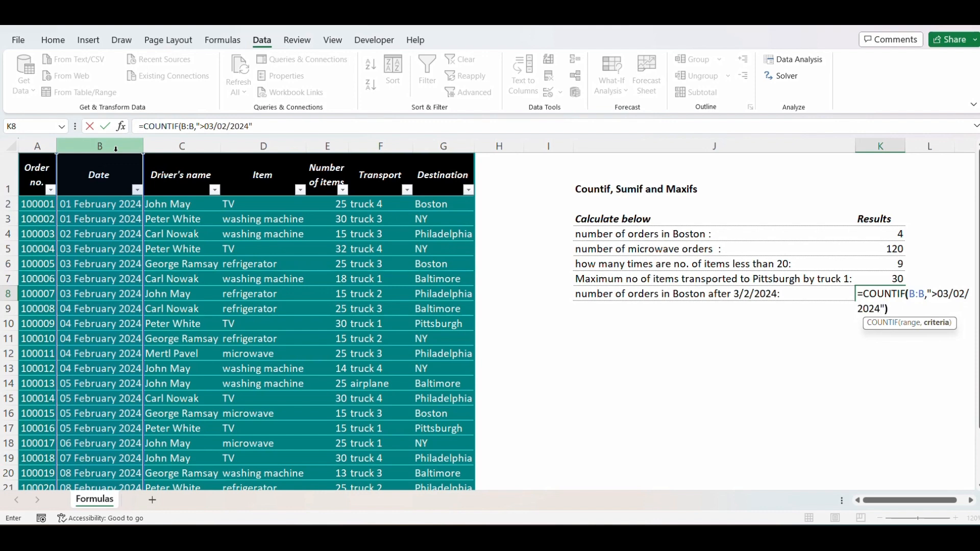
type("4\")")
key("Return")
Filter the Date column to exclude 01, 02 and 03 February 2024.
key("Up")
key("ctrl+Left")
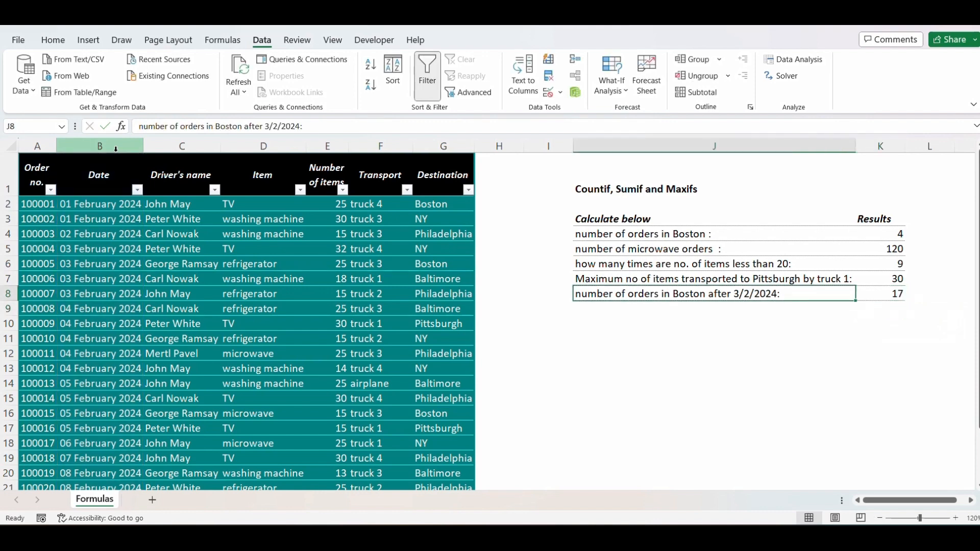
key("ctrl+Left")
key("ctrl+Up")
key("ctrl+Left")
key("Right")
key("alt+Down")
key("Down")
key("Down")
key("Down")
key("Down")
key("Down")
key("Down")
key("Down")
key("Down")
key("Down")
key("Down")
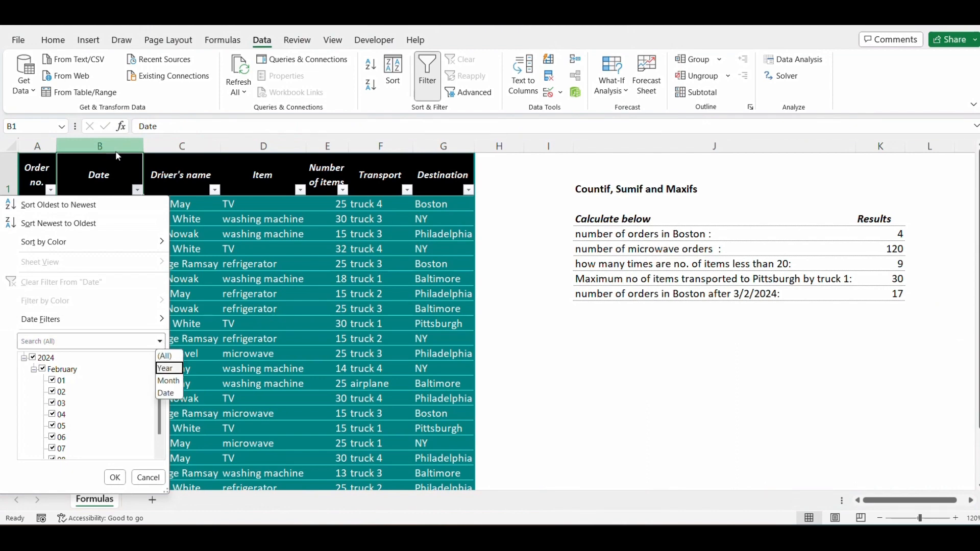
left_click(65, 382)
left_click(64, 382)
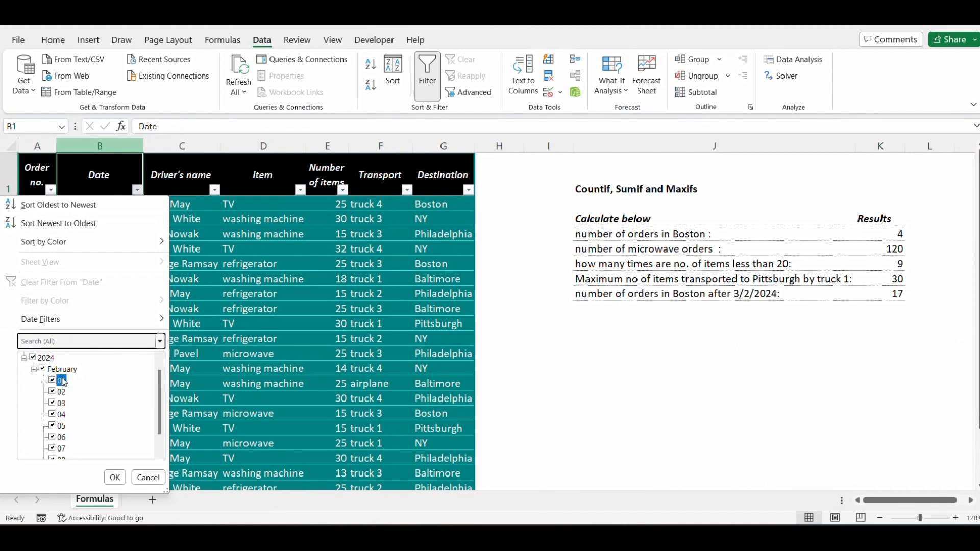
key("space")
key("Down")
key("space")
key("Down")
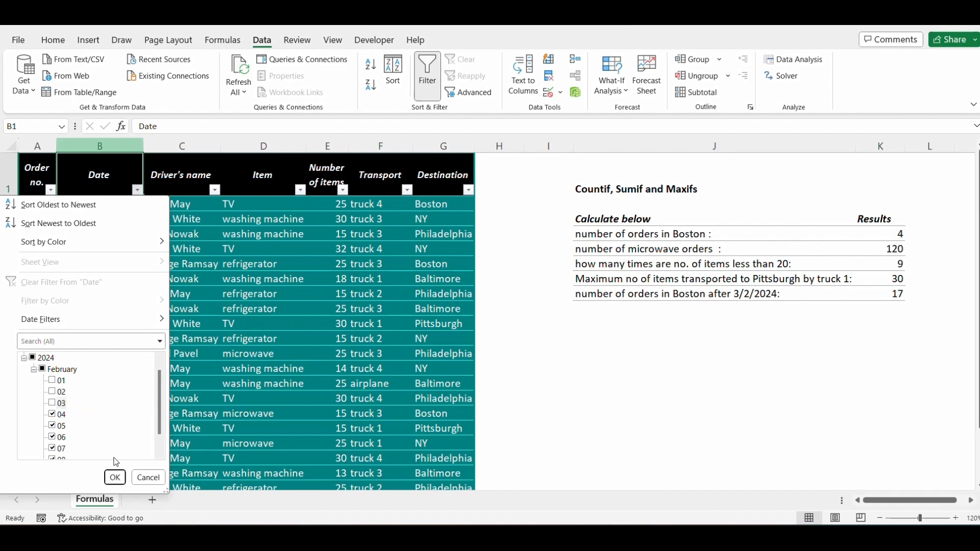
left_click(115, 477)
Select all filtered dates to check their count against K8, and clear the Date filter.
key("Down")
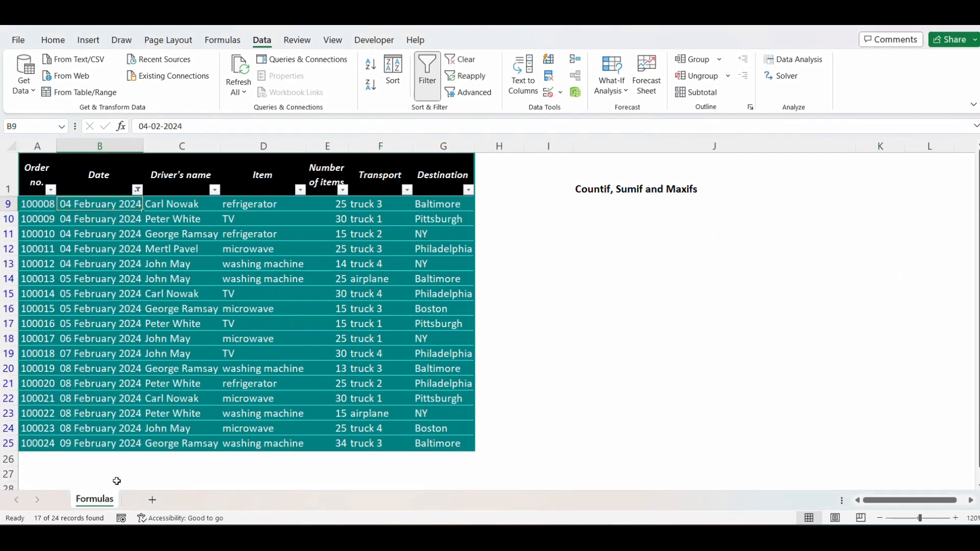
key("ctrl+shift+Down")
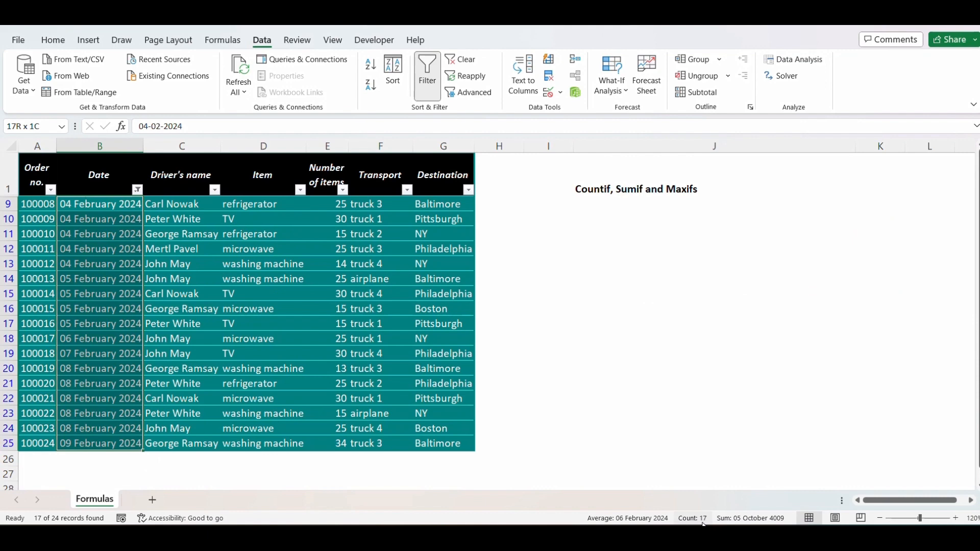
key("alt+a")
key("c")
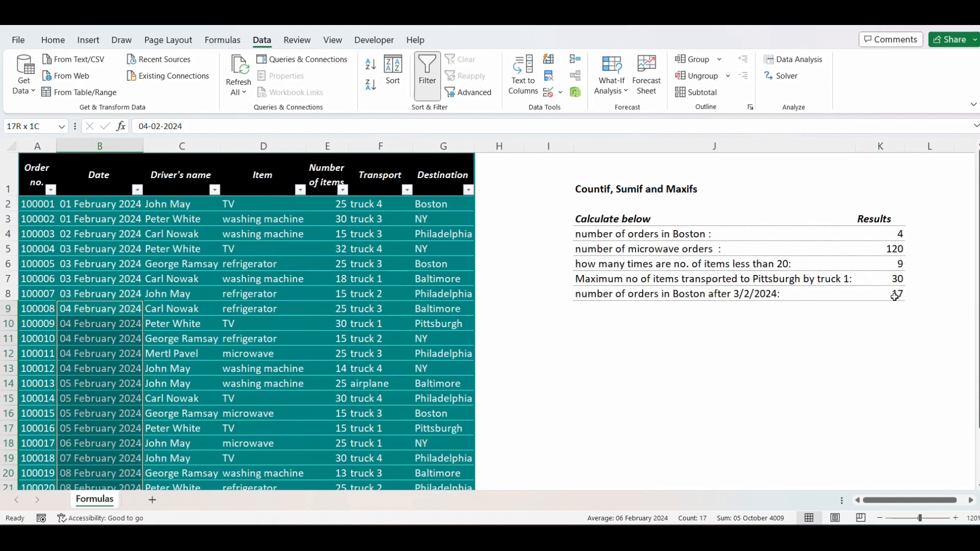
left_click(895, 296)
left_click(602, 374)
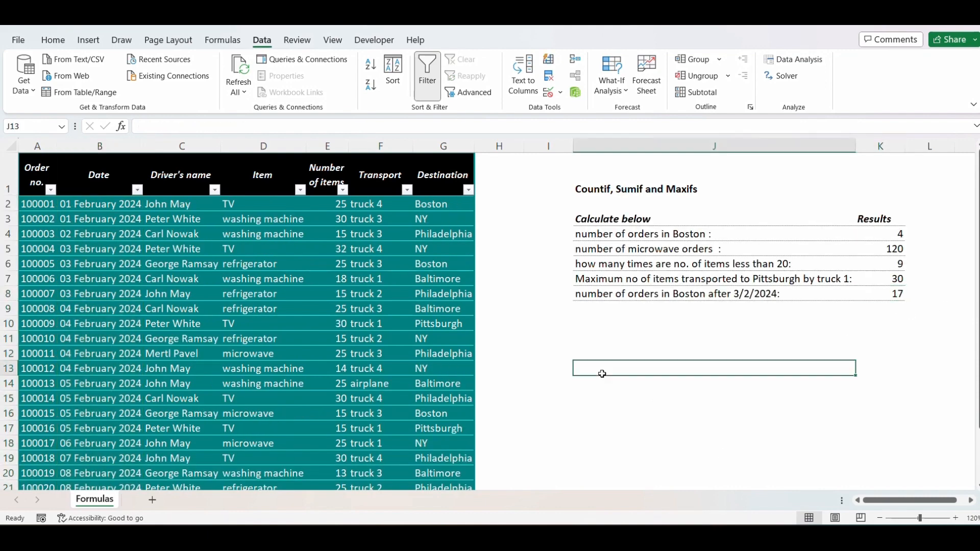